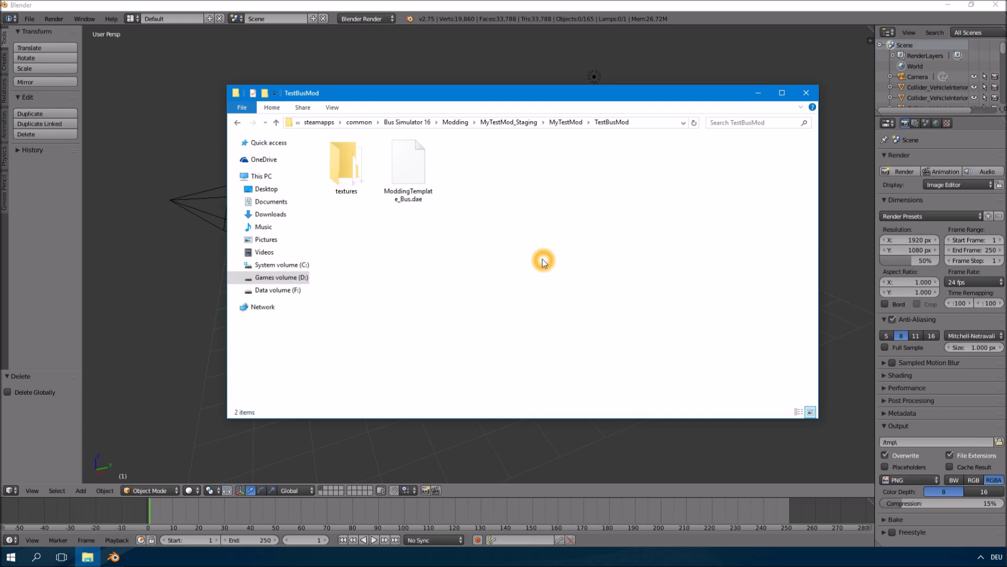
- Switch to Blender and replace the small Outliner with a large one split off from the 3D view
{"action": "left_click", "coordinate": [412, 168]}
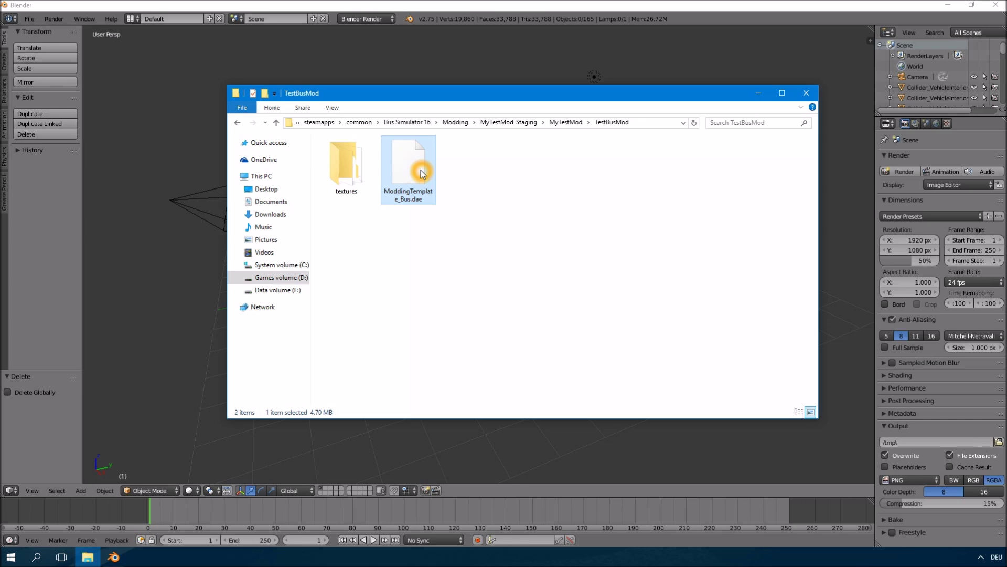
{"action": "left_click", "coordinate": [422, 8]}
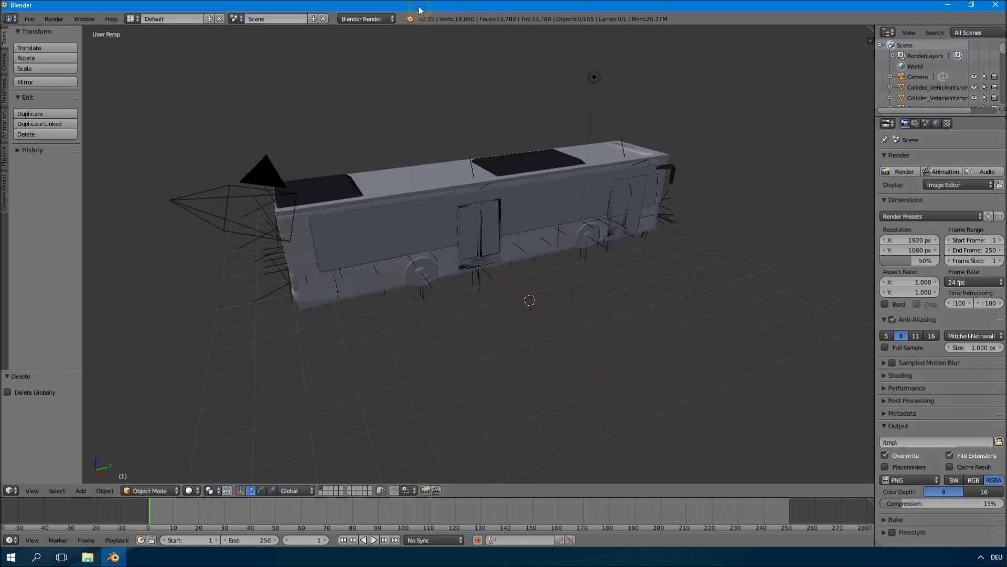
{"action": "middle_click_drag", "start_coordinate": [663, 205], "coordinate": [546, 195]}
{"action": "left_click_drag", "start_coordinate": [867, 38], "coordinate": [603, 50]}
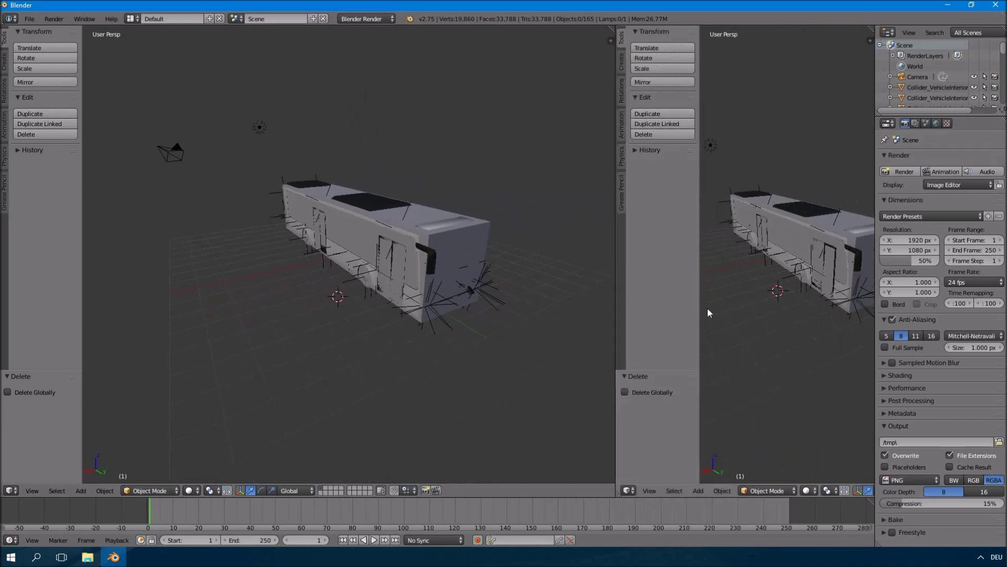
{"action": "left_click", "coordinate": [629, 490]}
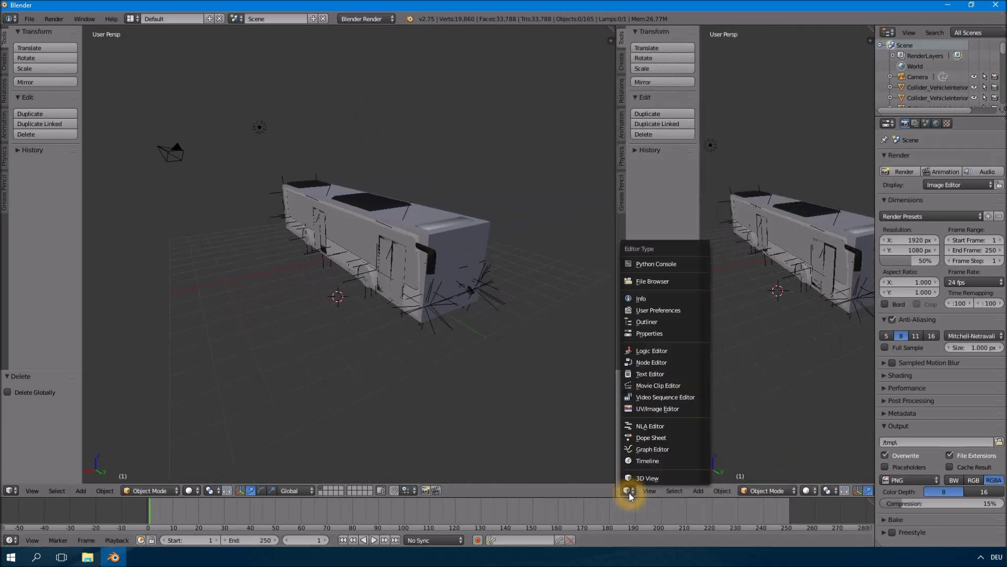
{"action": "left_click", "coordinate": [654, 322]}
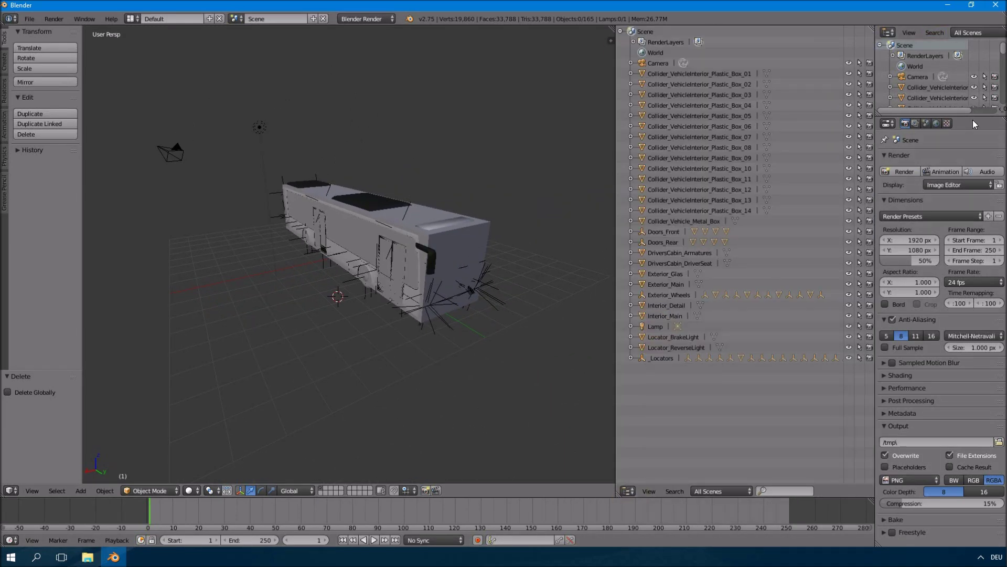
{"action": "left_click_drag", "start_coordinate": [1001, 117], "coordinate": [985, 55]}
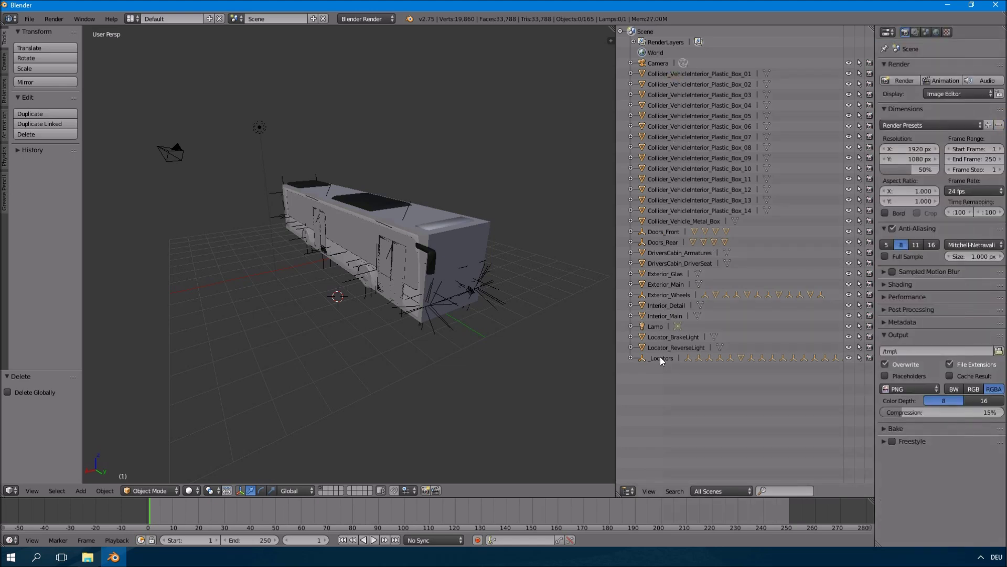
- Hide all vehicle interior plastic collider boxes, the vehicle metal collider box and the exterior glass in the viewport
{"action": "left_click", "coordinate": [665, 391]}
{"action": "left_click", "coordinate": [716, 83]}
{"action": "left_click_drag", "start_coordinate": [851, 78], "coordinate": [849, 221]}
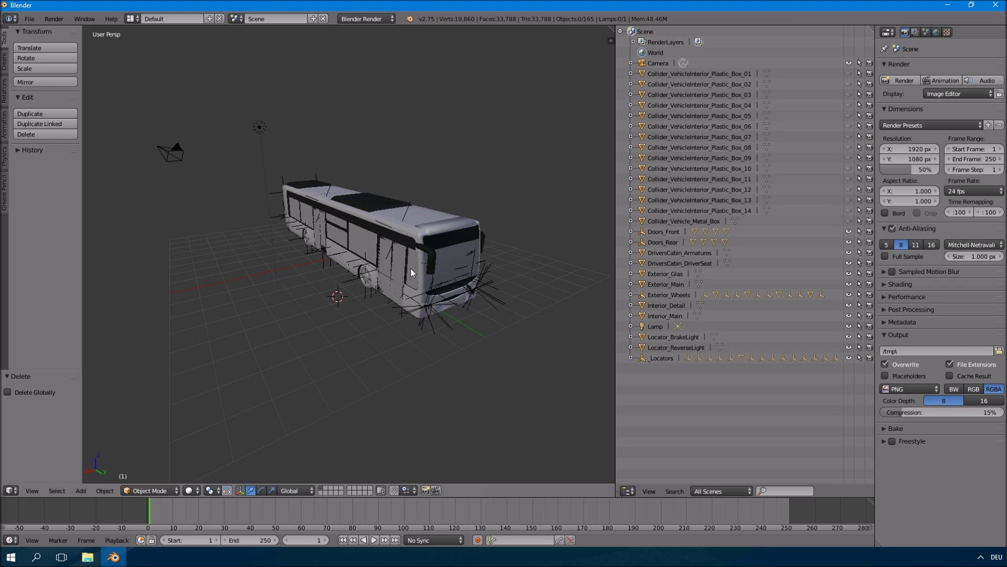
{"action": "middle_click_drag", "start_coordinate": [455, 299], "coordinate": [525, 288]}
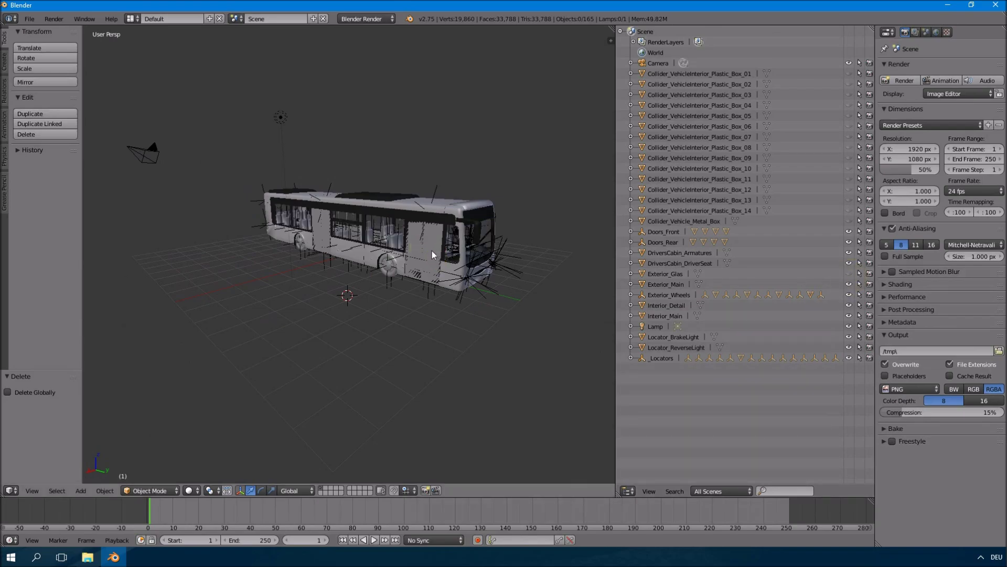
{"action": "left_click", "coordinate": [491, 7]}
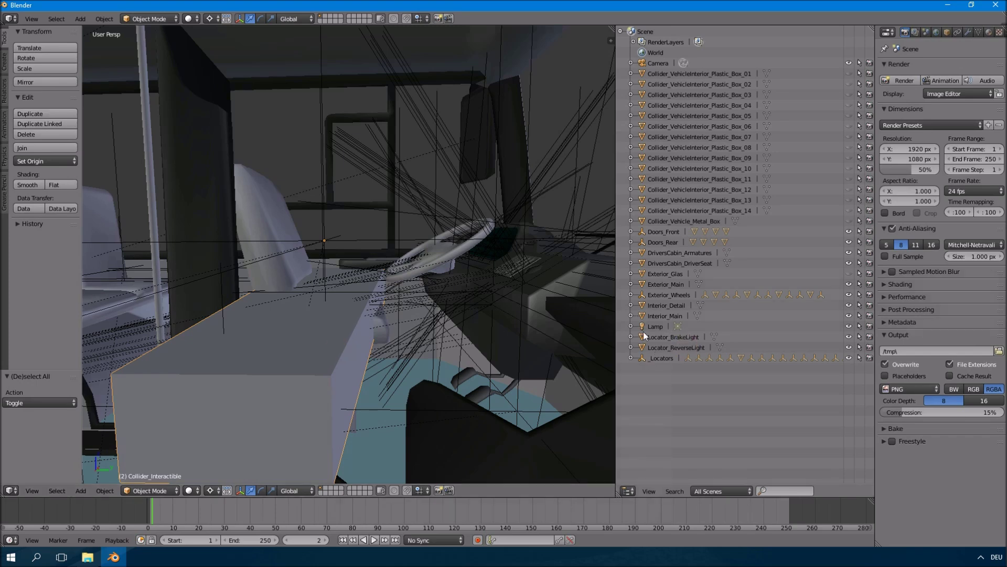
- Expand the _Locators hierarchy, go through its locators and expand Locator_VehicleEnter to show its children
{"action": "left_click", "coordinate": [632, 358]}
{"action": "scroll", "coordinate": [759, 326], "scroll_direction": "down", "scroll_amount": 8}
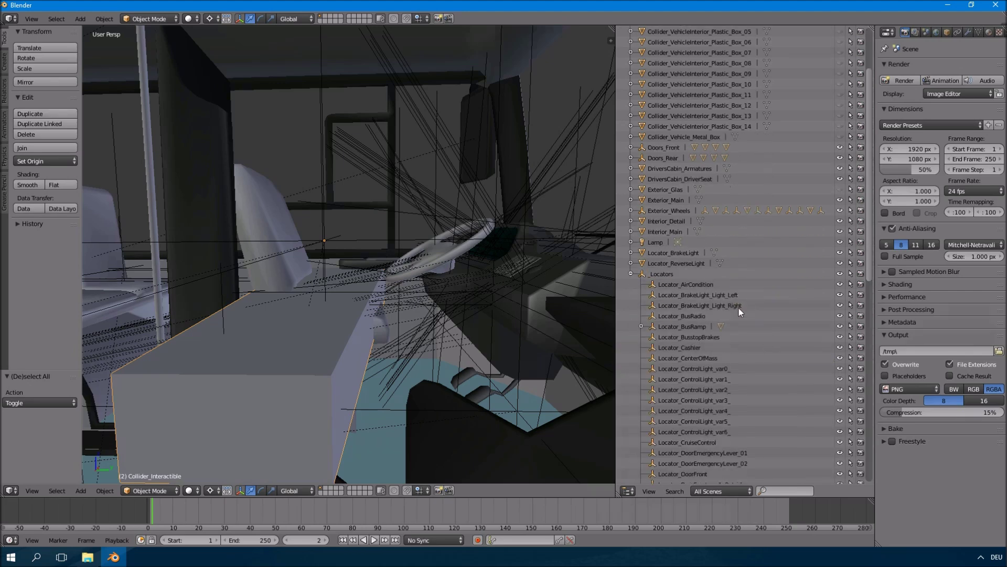
{"action": "scroll", "coordinate": [739, 274], "scroll_direction": "down", "scroll_amount": 4}
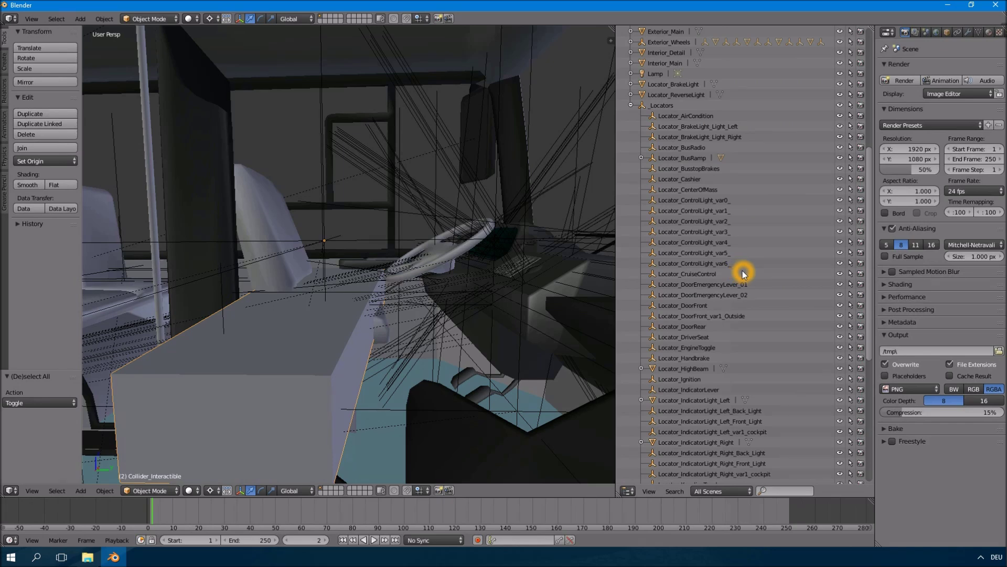
{"action": "scroll", "coordinate": [743, 273], "scroll_direction": "down", "scroll_amount": 12}
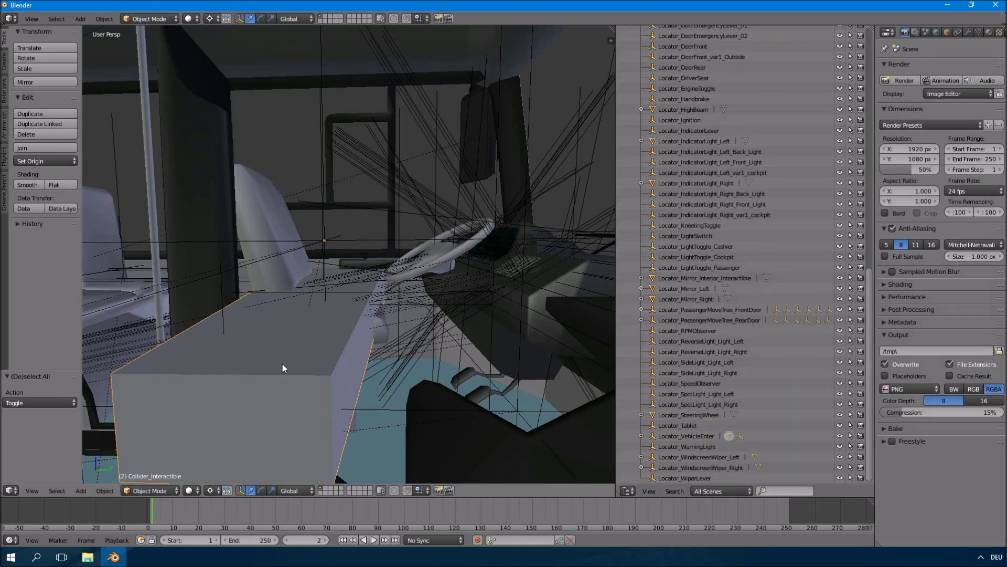
{"action": "right_click", "coordinate": [261, 360]}
{"action": "right_click", "coordinate": [304, 381]}
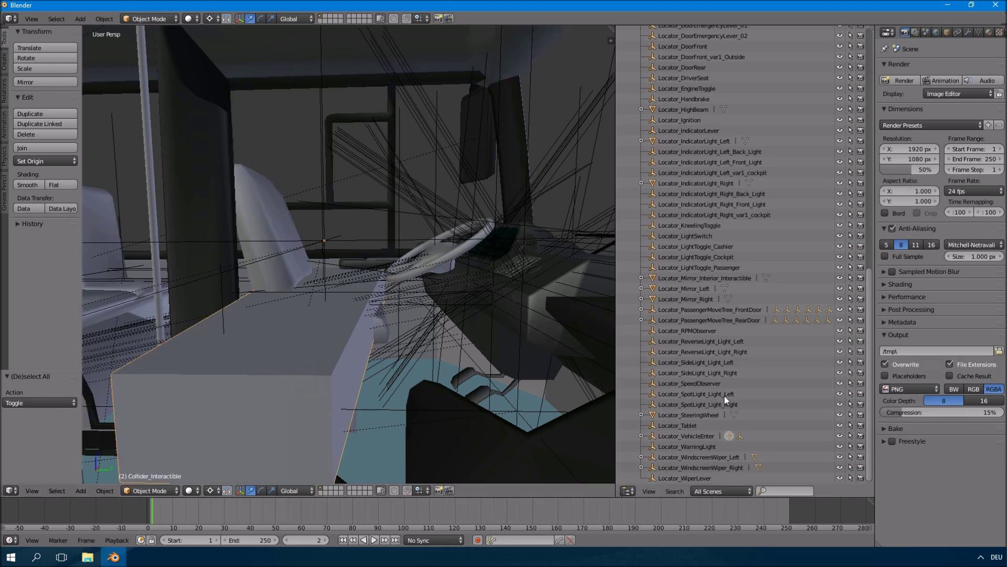
{"action": "left_click", "coordinate": [641, 436]}
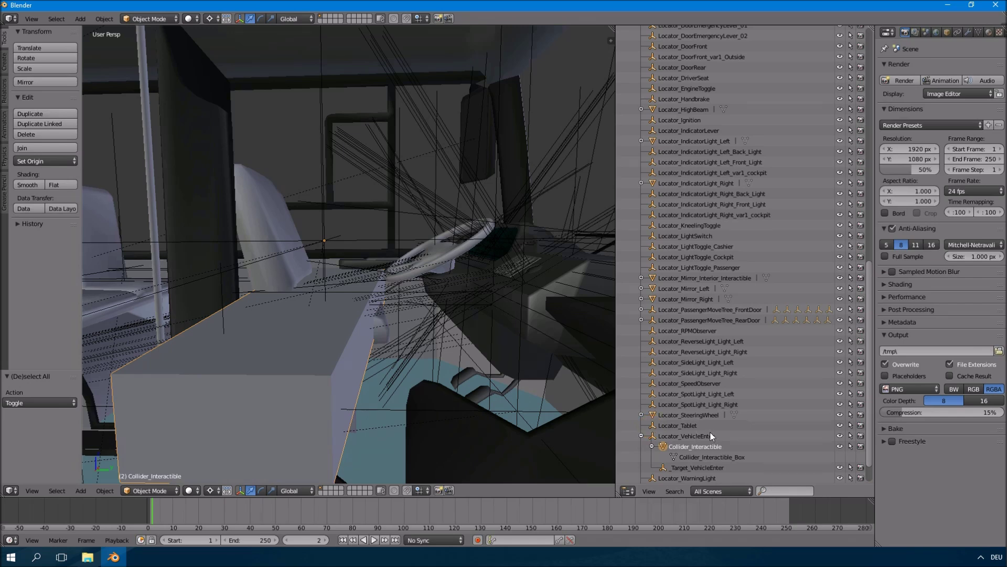
- Toggle the viewport visibility of Locator_VehicleEnter and its Collider_Interactible child off and back on
{"action": "left_click", "coordinate": [839, 436]}
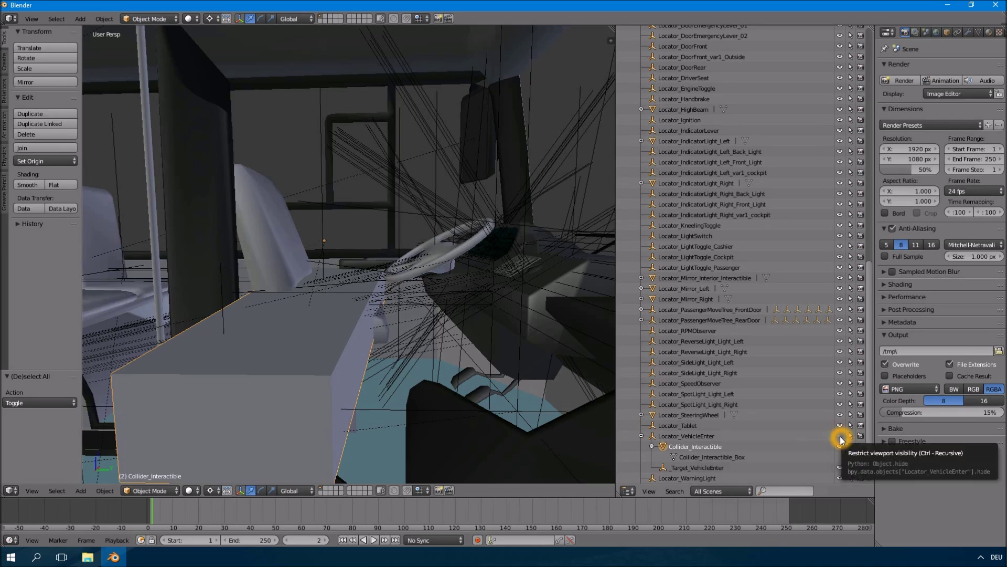
{"action": "scroll", "coordinate": [816, 433], "scroll_direction": "down", "scroll_amount": 2}
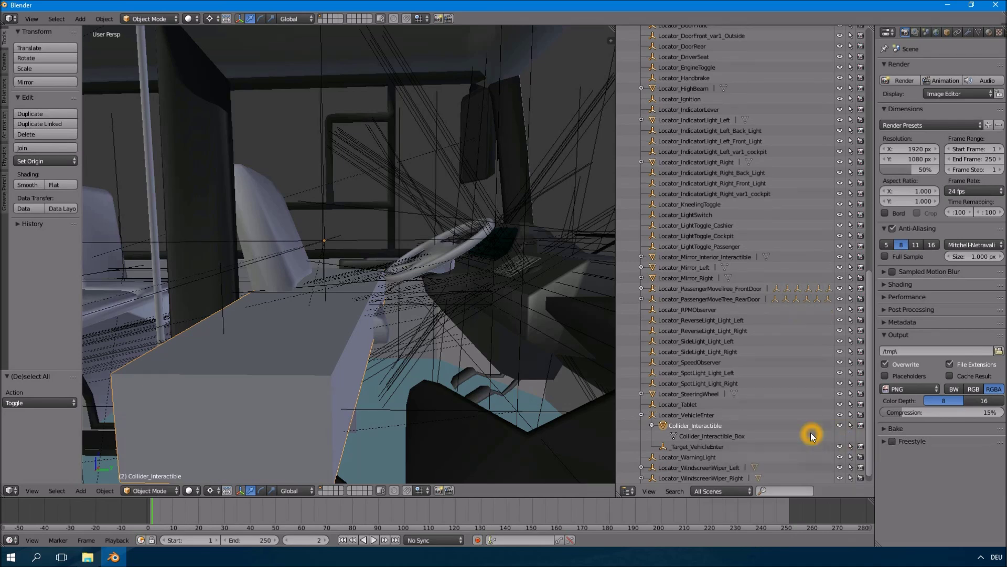
{"action": "left_click", "coordinate": [839, 426]}
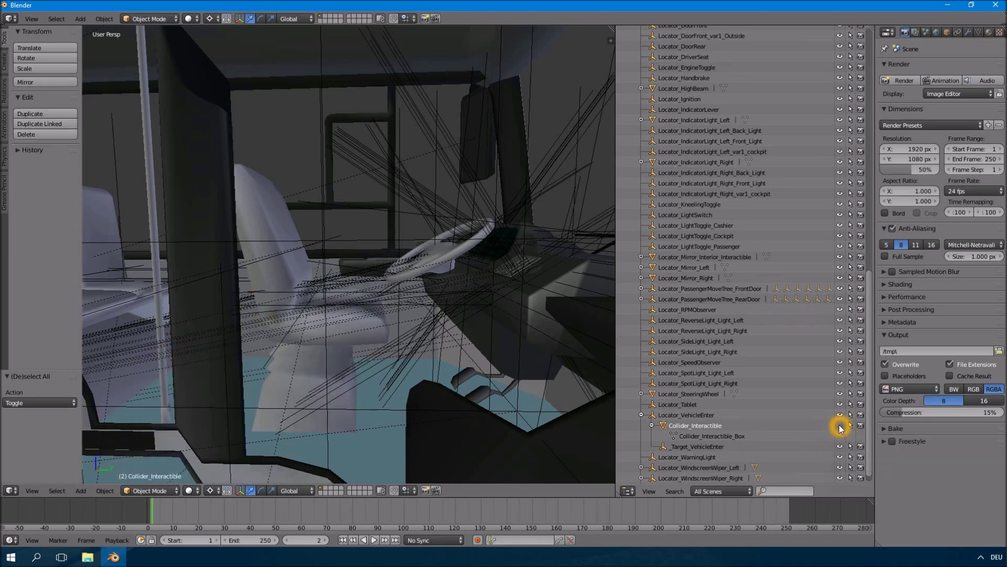
{"action": "left_click", "coordinate": [840, 426]}
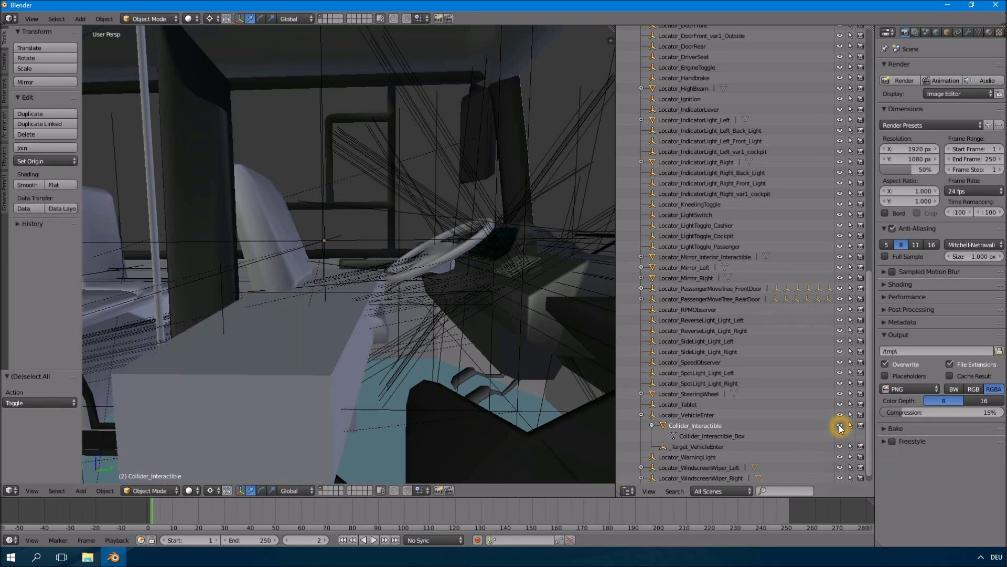
- Select Locator_VehicleEnter to check its position in the driver's area, and select and hide its Collider_Interactible child
{"action": "left_click", "coordinate": [705, 426]}
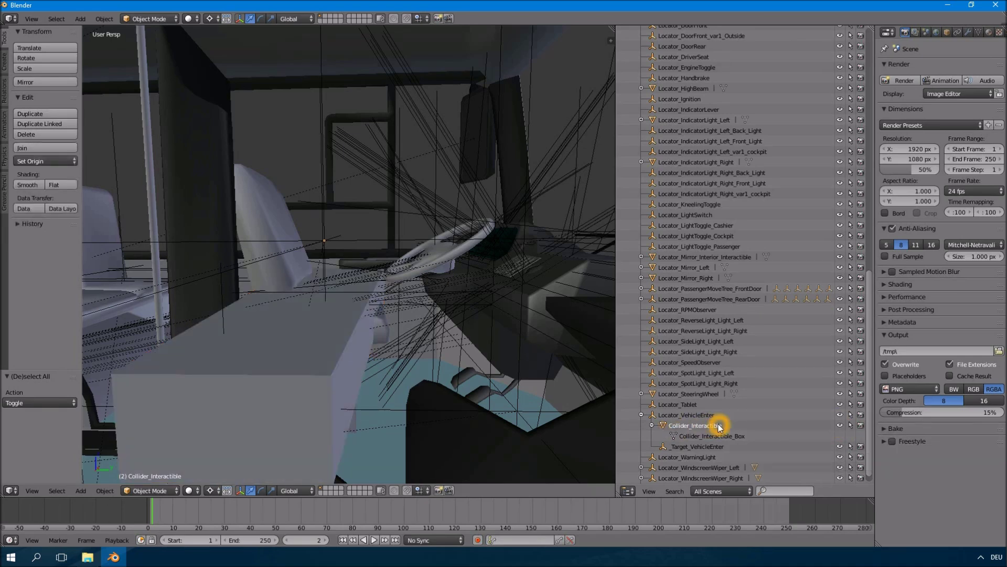
{"action": "left_click", "coordinate": [692, 415]}
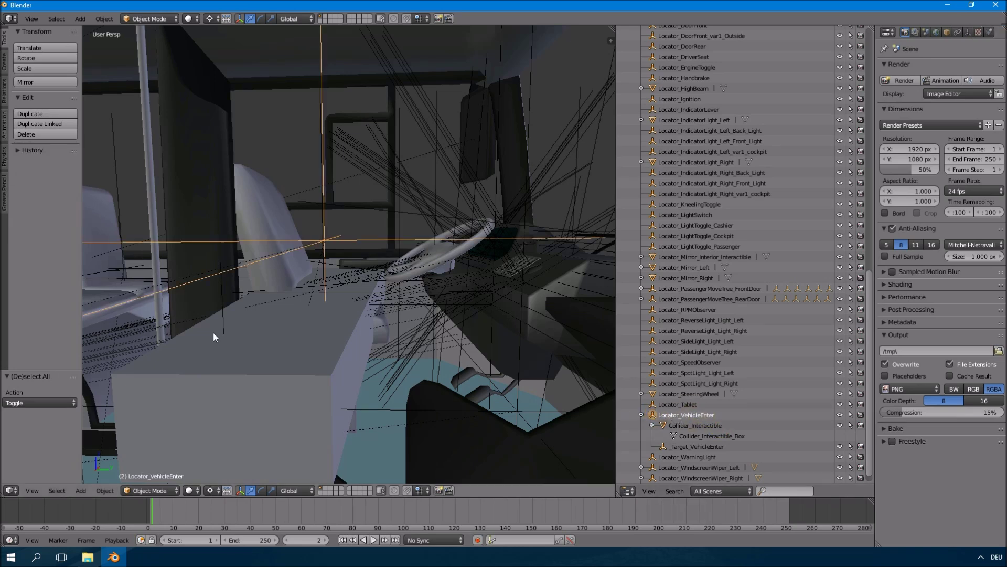
{"action": "left_click", "coordinate": [323, 241]}
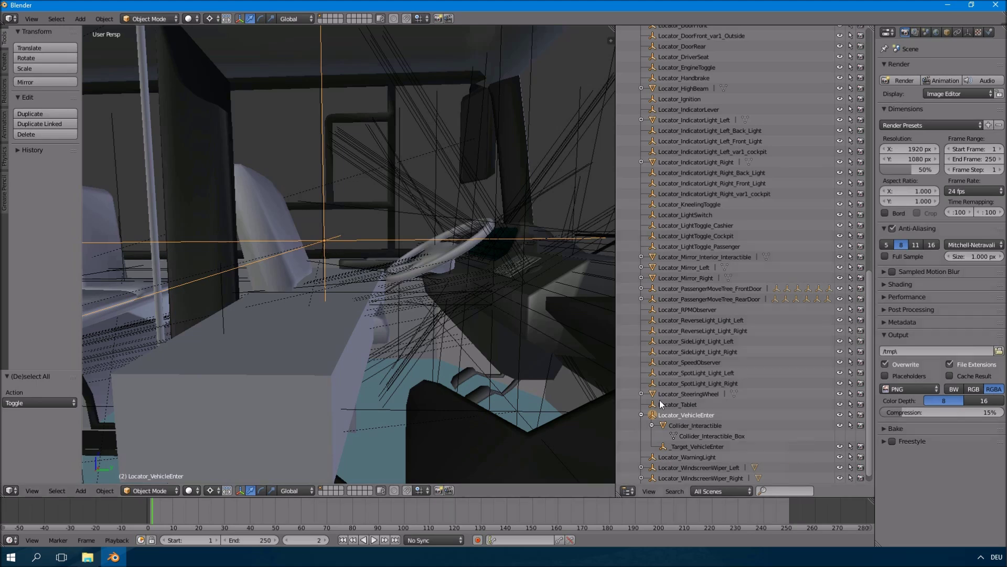
{"action": "left_click", "coordinate": [703, 426]}
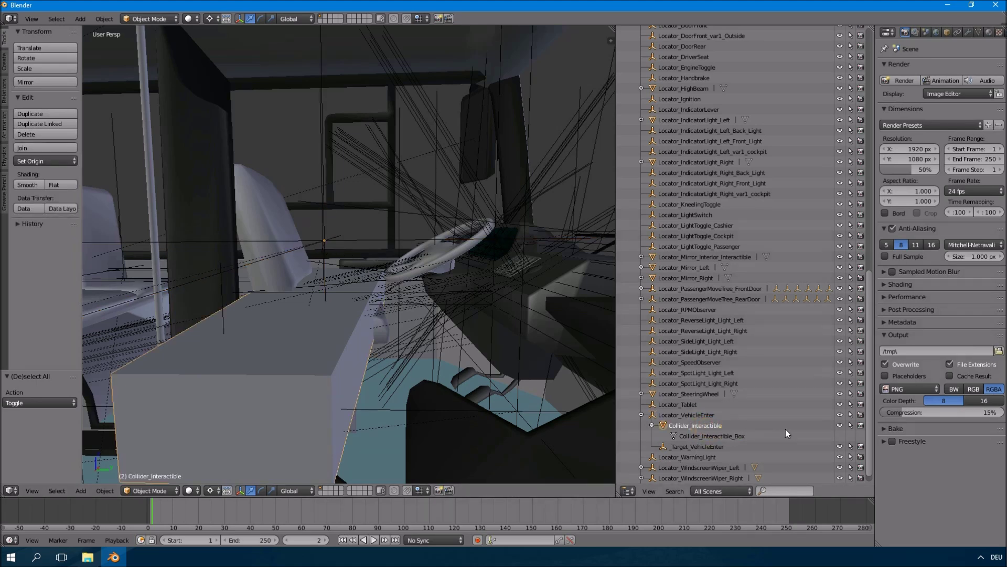
{"action": "left_click", "coordinate": [841, 426]}
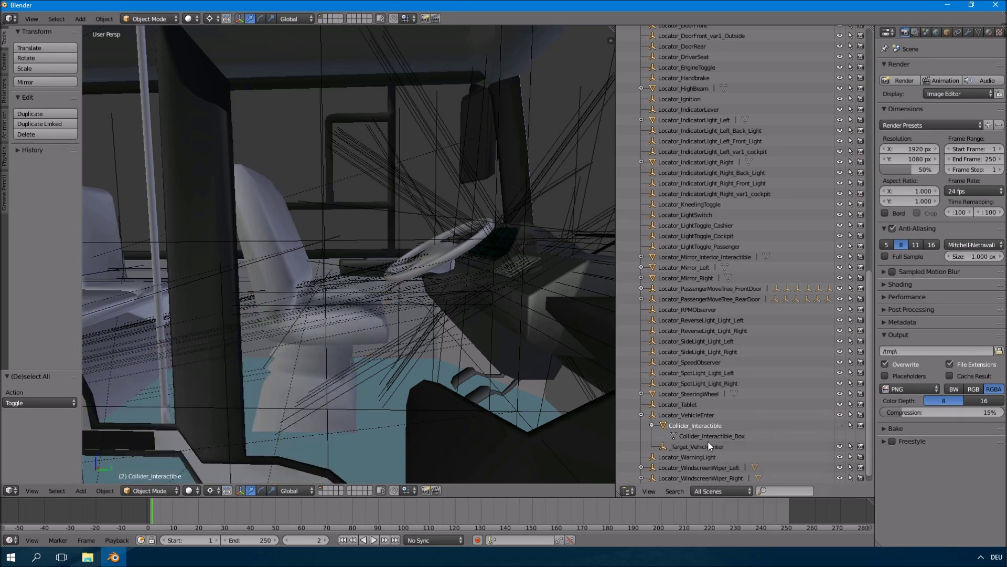
- Select _Target_VehicleEnter and frame it in the viewport to examine its position on the bus floor
{"action": "left_click", "coordinate": [695, 447]}
{"action": "key", "text": "KP_Decimal"}
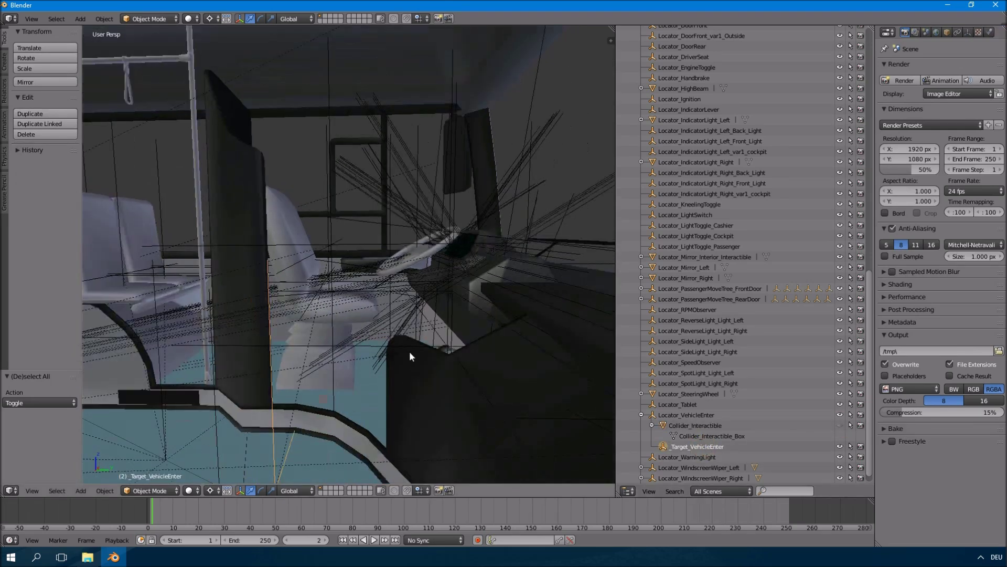
{"action": "scroll", "coordinate": [405, 331], "scroll_direction": "up", "scroll_amount": 3}
{"action": "scroll", "coordinate": [405, 333], "scroll_direction": "down", "scroll_amount": 6}
{"action": "left_click", "coordinate": [288, 444]}
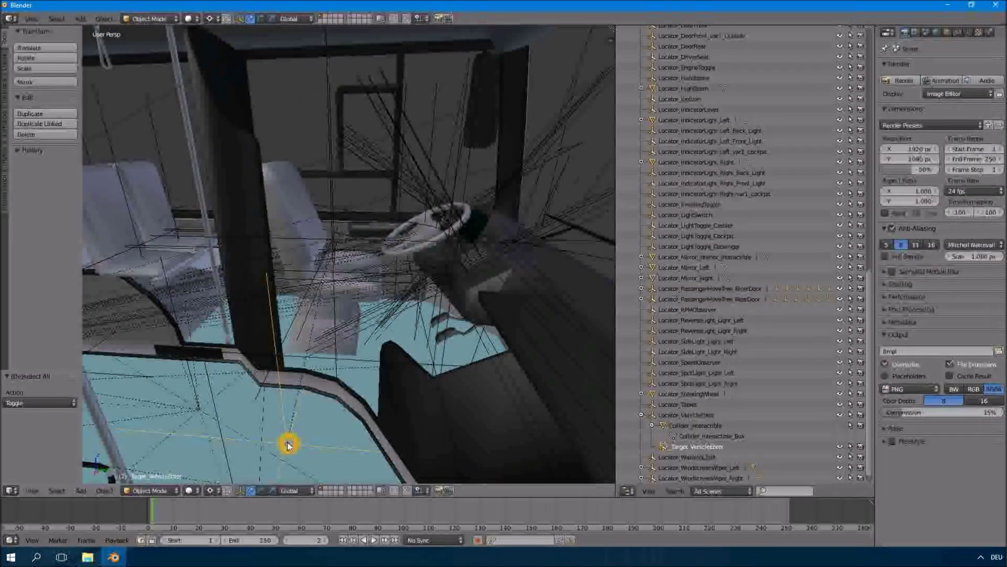
- Examine Locator_DoorFront on the dashboard and Locator_DoorFront_var1_Outside near the front door
{"action": "right_click", "coordinate": [531, 187]}
{"action": "key", "text": "KP_Decimal"}
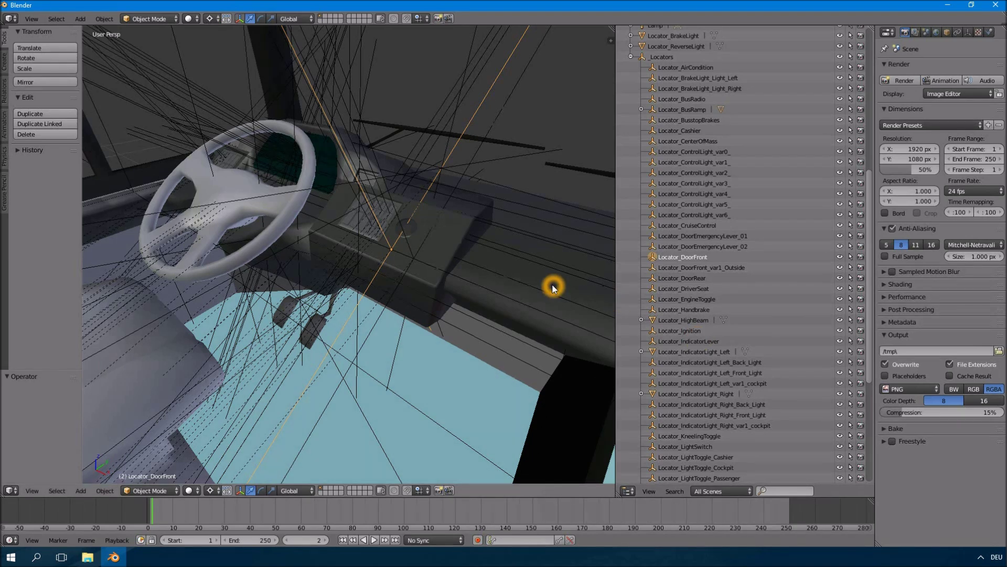
{"action": "middle_click_drag", "start_coordinate": [553, 287], "coordinate": [482, 265]}
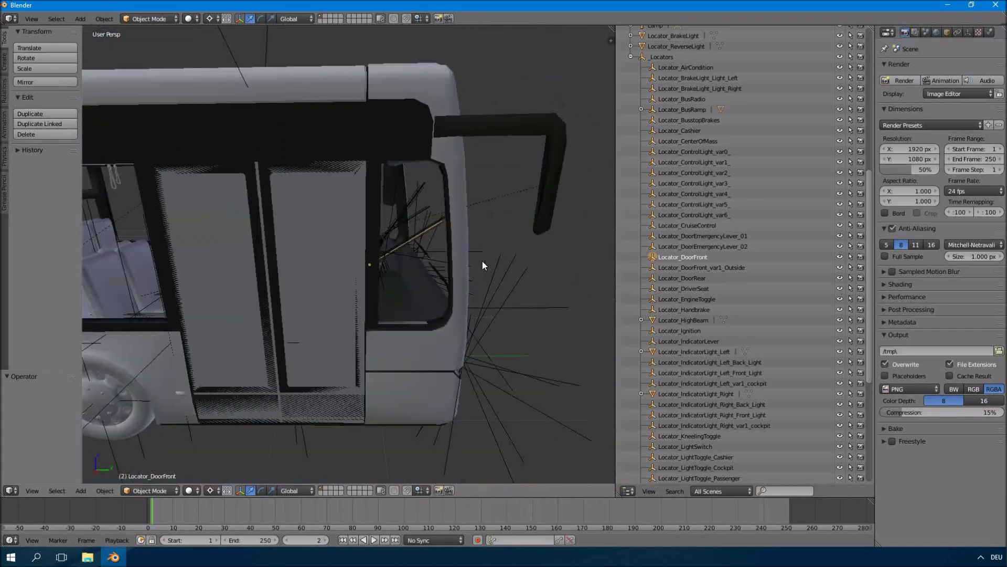
{"action": "left_click", "coordinate": [735, 268]}
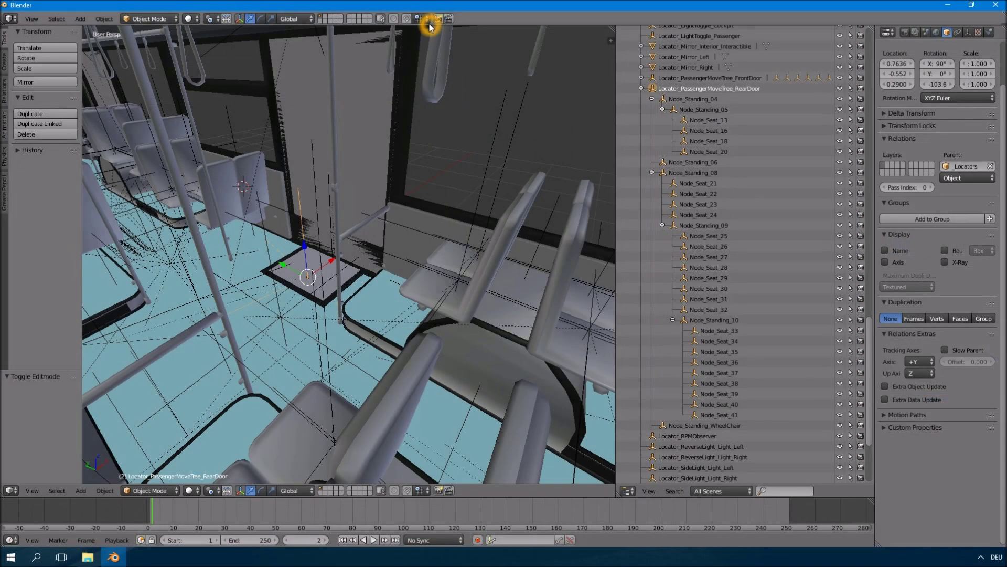
- Select Locator_PassengerMoveTree_RearDoor and check its position on the floor at the rear door
{"action": "left_click", "coordinate": [685, 90]}
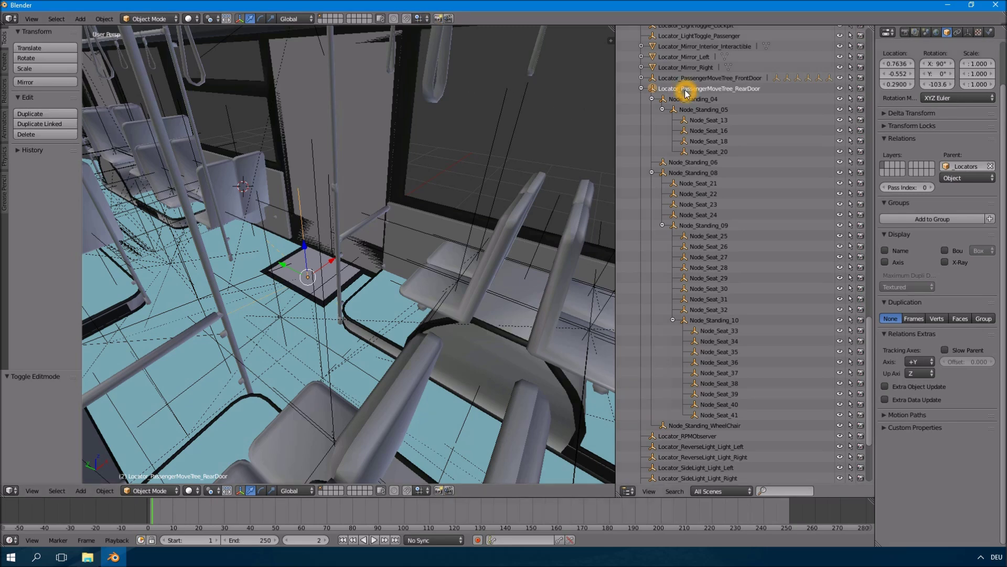
{"action": "left_click", "coordinate": [719, 92]}
{"action": "left_click", "coordinate": [727, 92]}
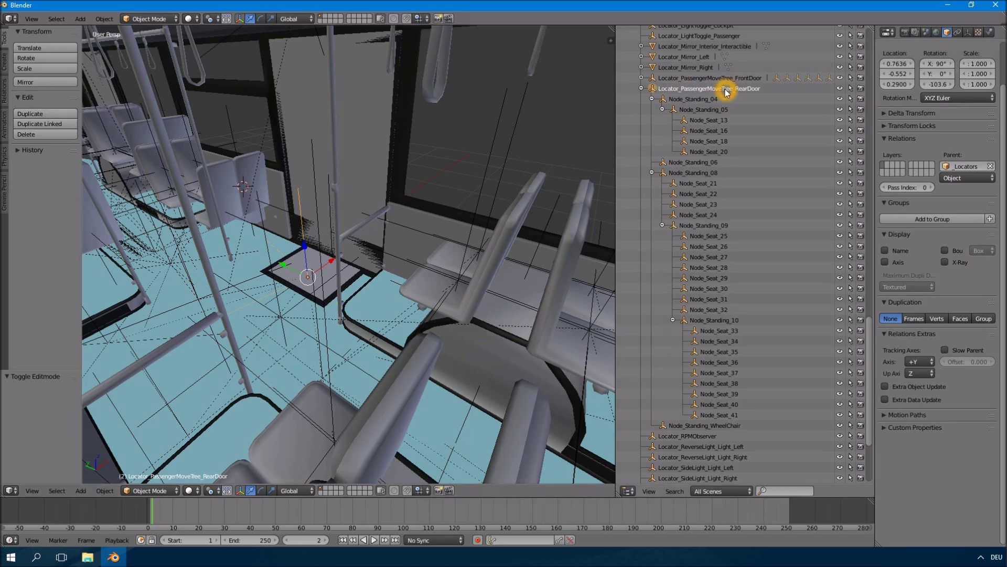
{"action": "left_click", "coordinate": [730, 92]}
{"action": "right_click", "coordinate": [313, 279]}
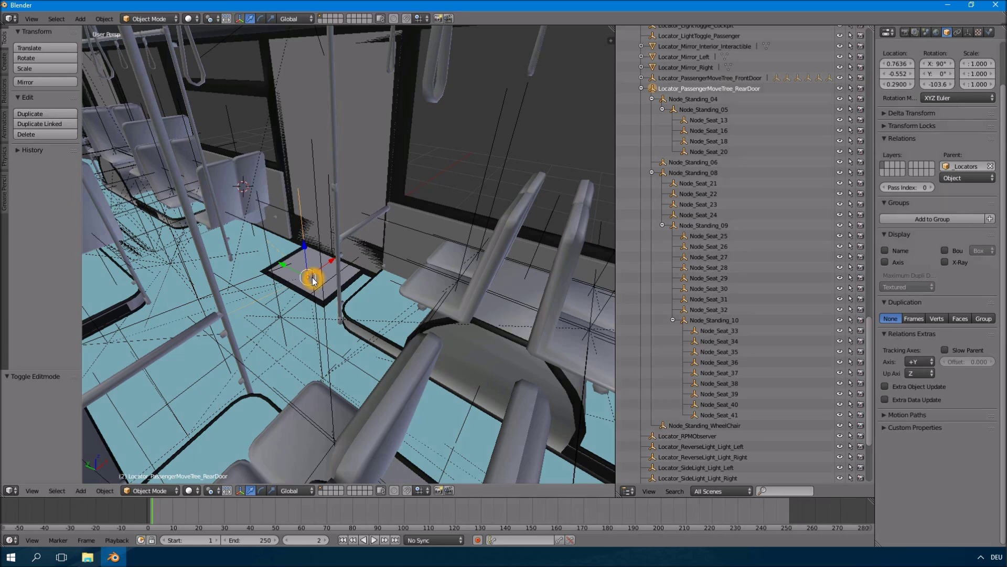
- Examine the rear door's passenger node tree, selecting Node_Standing_04 and the seat node Node_Seat_13 beneath it
{"action": "left_click", "coordinate": [690, 104]}
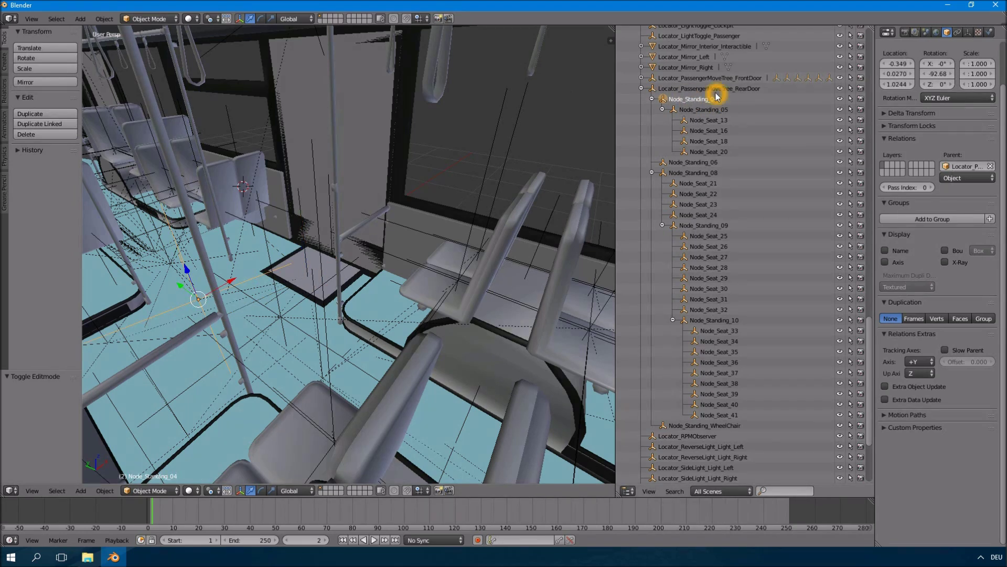
{"action": "scroll", "coordinate": [715, 127], "scroll_direction": "down", "scroll_amount": 3}
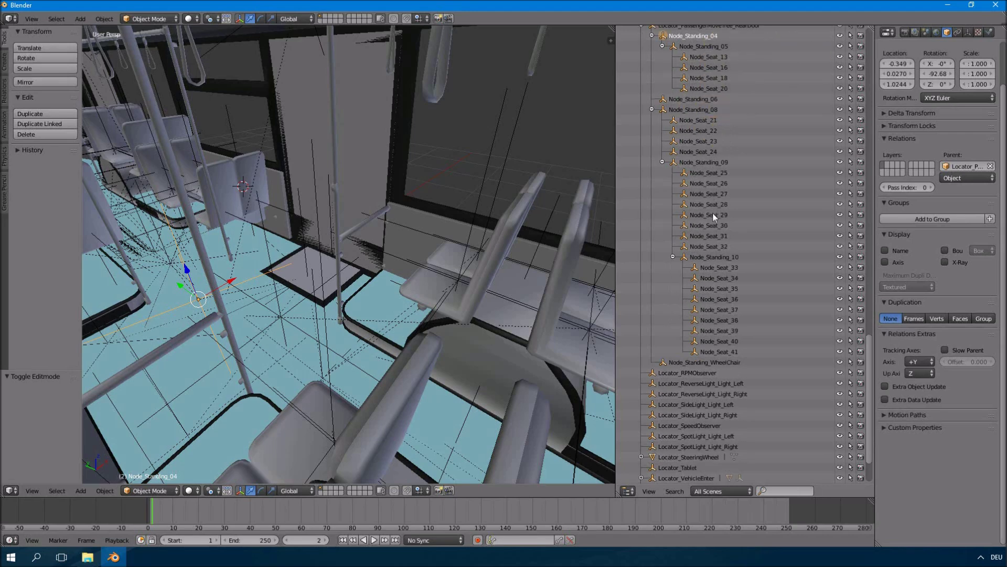
{"action": "scroll", "coordinate": [715, 150], "scroll_direction": "up", "scroll_amount": 2}
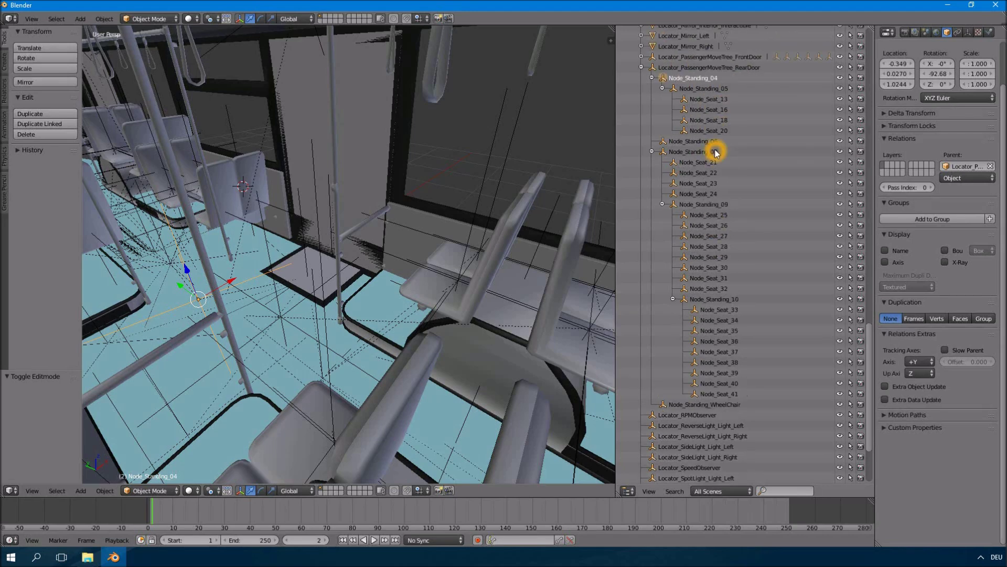
{"action": "left_click", "coordinate": [703, 78]}
{"action": "left_click", "coordinate": [695, 100]}
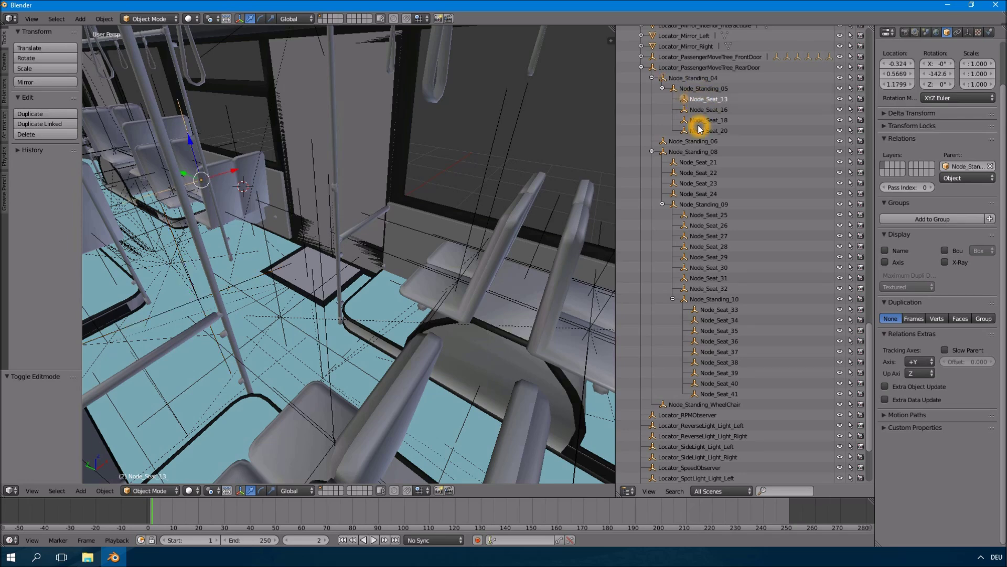
- Select Node_Standing_05 in the rear door's passenger tree and examine its position in the aisle and the seat rows behind it
{"action": "left_click", "coordinate": [695, 89]}
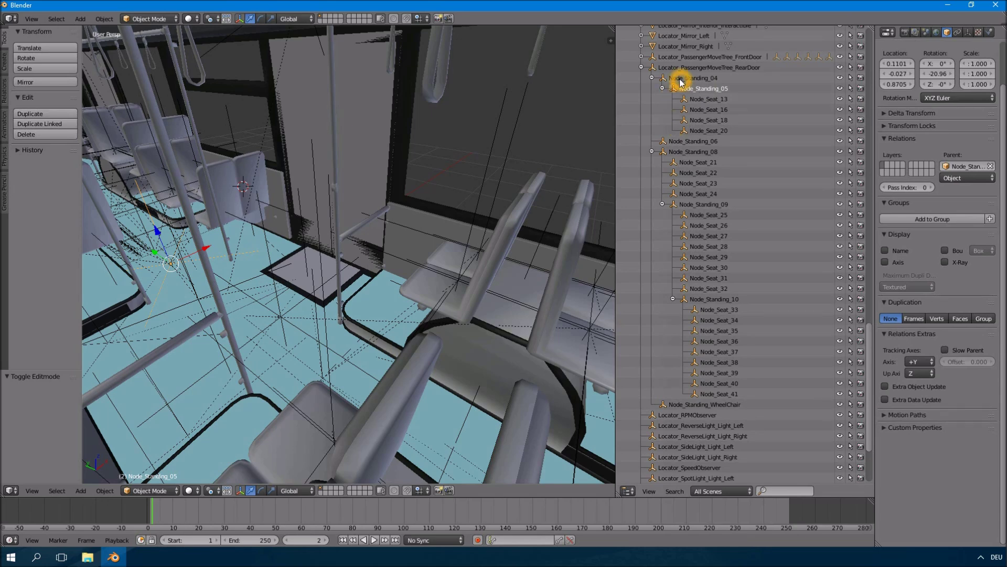
{"action": "middle_click_drag", "start_coordinate": [502, 225], "coordinate": [453, 216]}
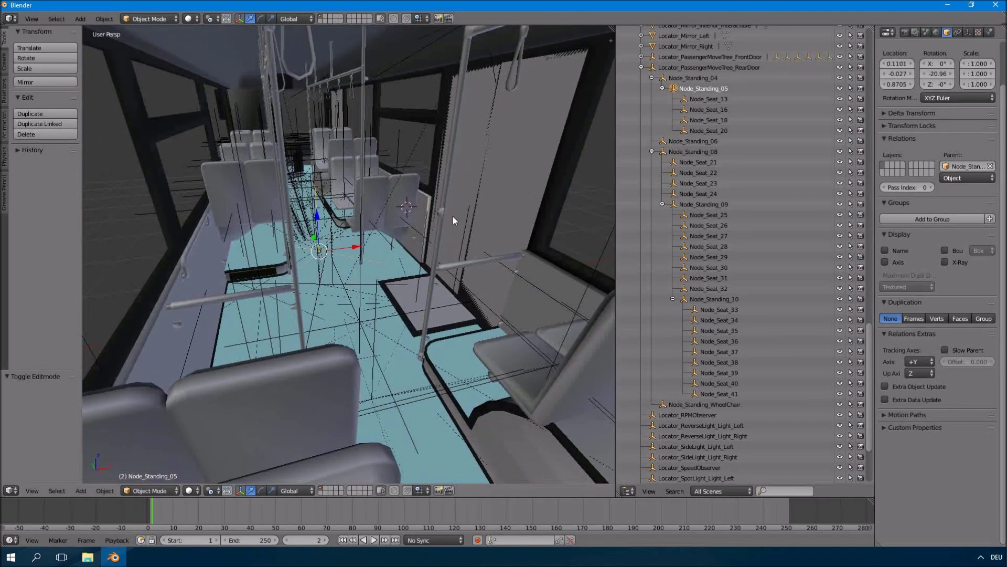
{"action": "middle_click_drag", "start_coordinate": [496, 287], "coordinate": [357, 219]}
{"action": "scroll", "coordinate": [362, 225], "scroll_direction": "down", "scroll_amount": 4}
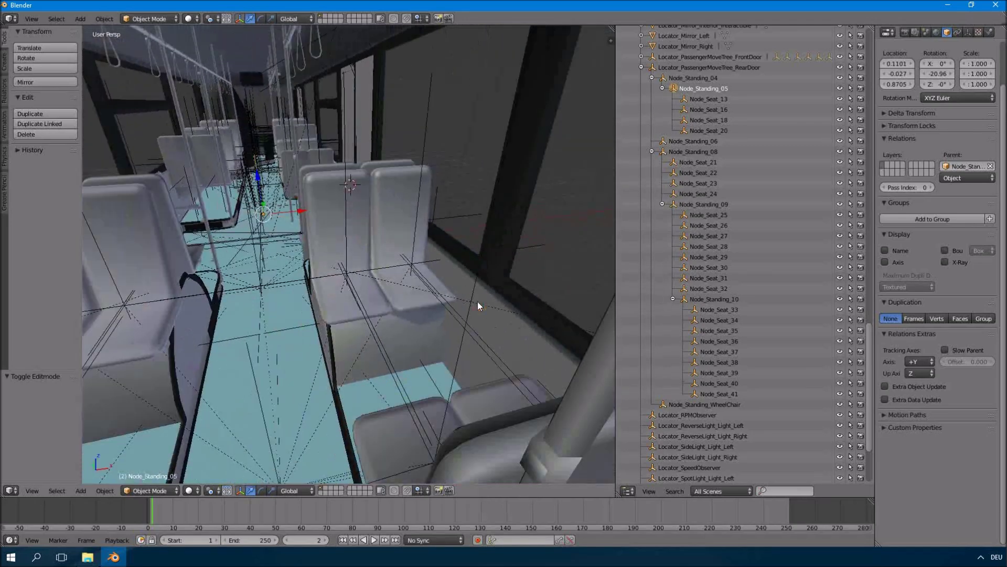
- Select seat nodes Node_Seat_33, Node_Seat_25 and Node_Seat_26 in turn, comparing the placement and rotation of the last two
{"action": "left_click", "coordinate": [711, 310]}
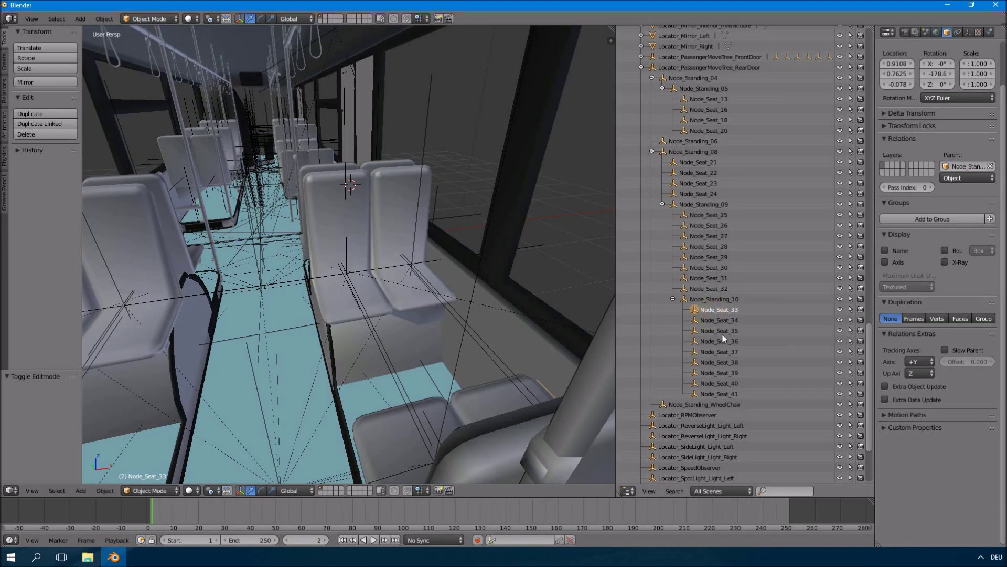
{"action": "left_click", "coordinate": [719, 215]}
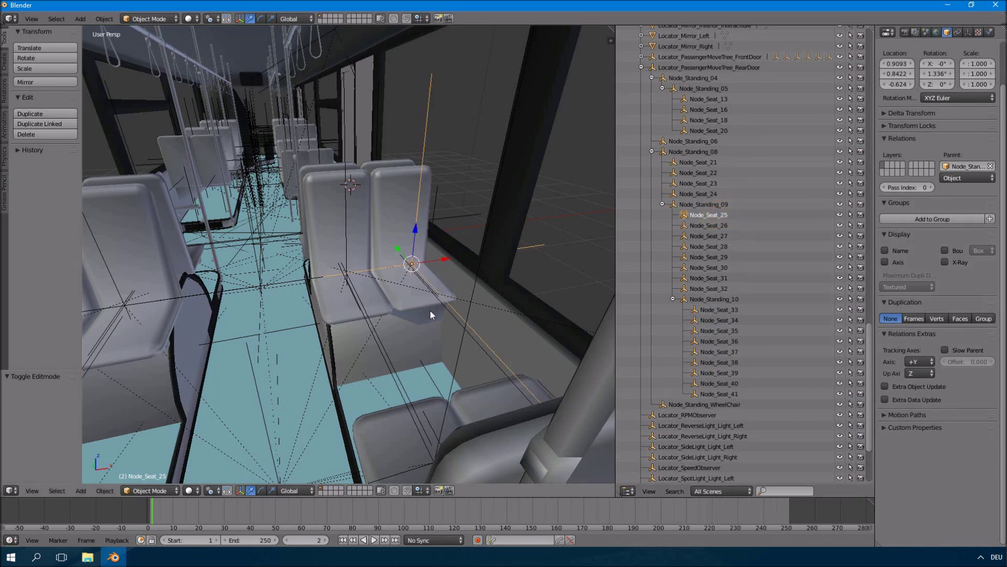
{"action": "left_click", "coordinate": [411, 264]}
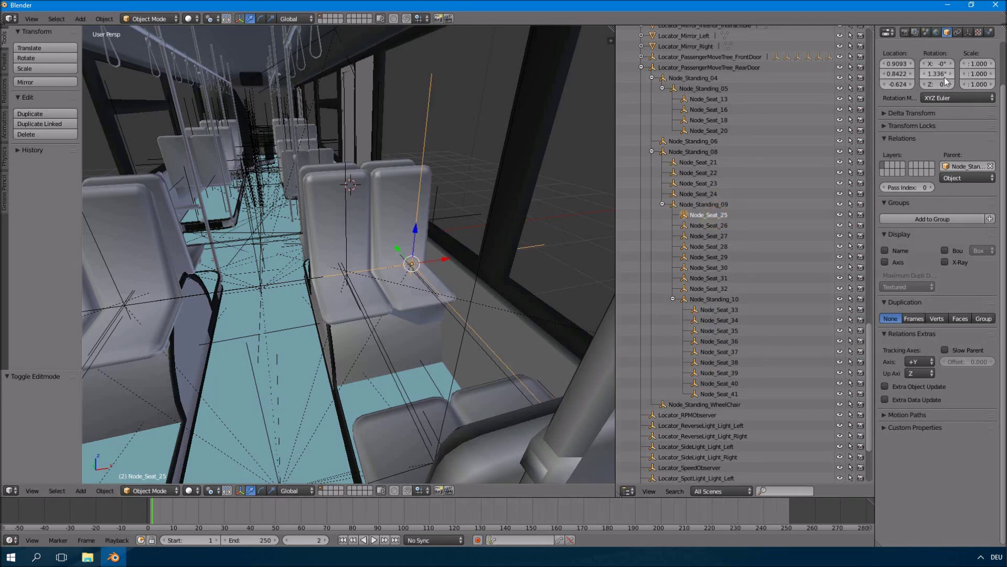
{"action": "left_click", "coordinate": [719, 225]}
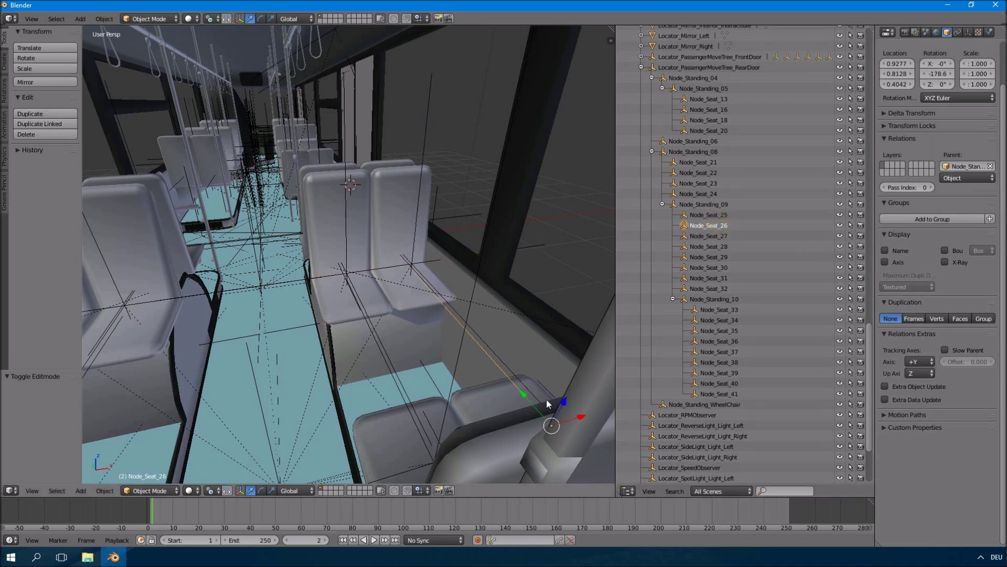
{"action": "left_click", "coordinate": [552, 426]}
{"action": "left_click", "coordinate": [943, 74]}
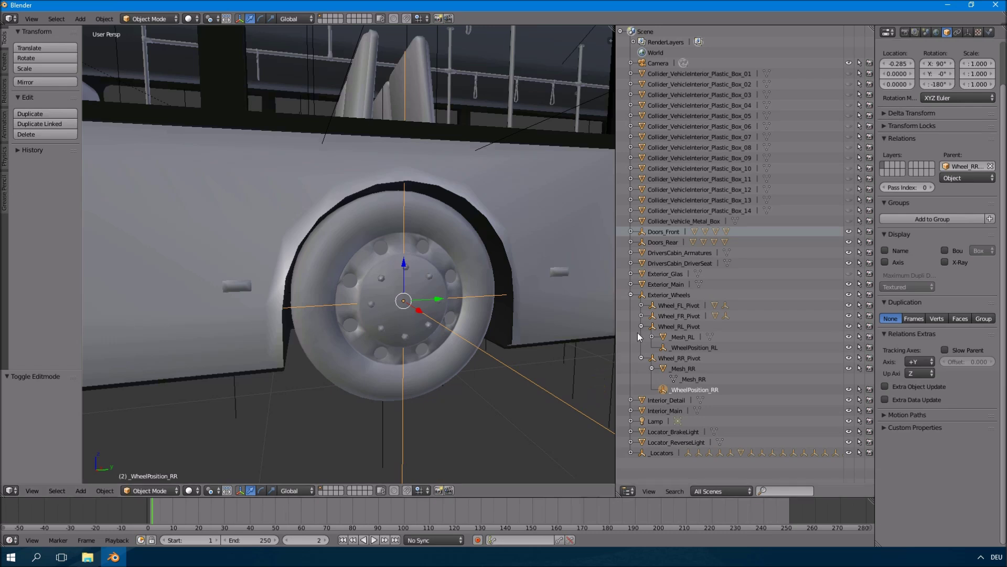
- Examine the axis directions of _WheelPosition_RR on its wheel from several angles
{"action": "left_click", "coordinate": [671, 308]}
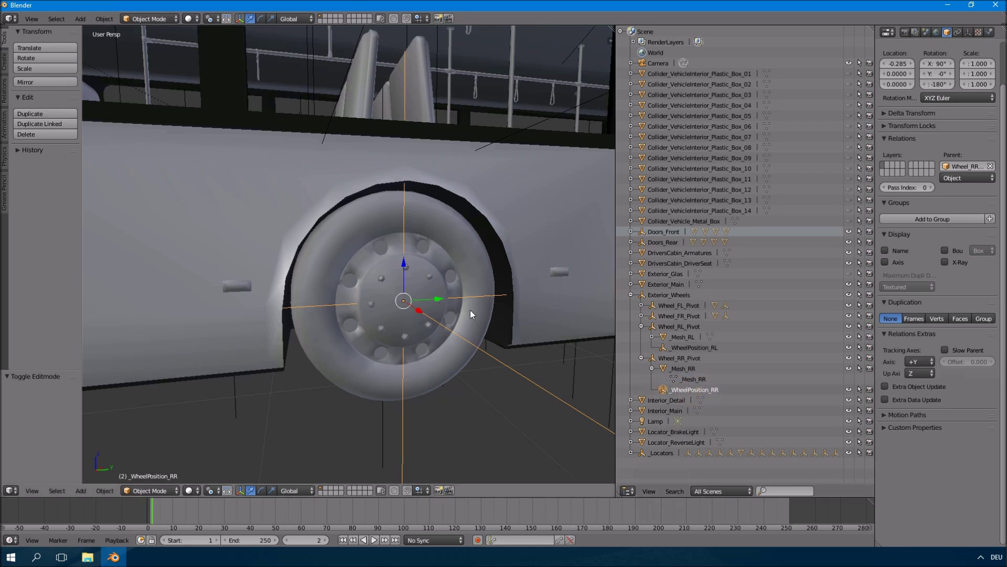
{"action": "left_click", "coordinate": [421, 309]}
{"action": "middle_click_drag", "start_coordinate": [422, 309], "coordinate": [387, 315]}
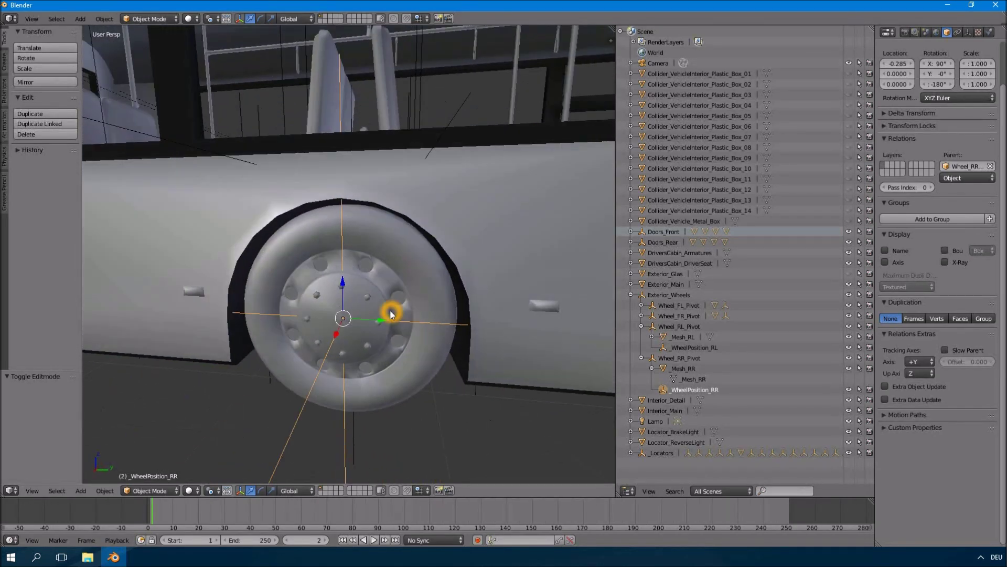
{"action": "left_click", "coordinate": [346, 339]}
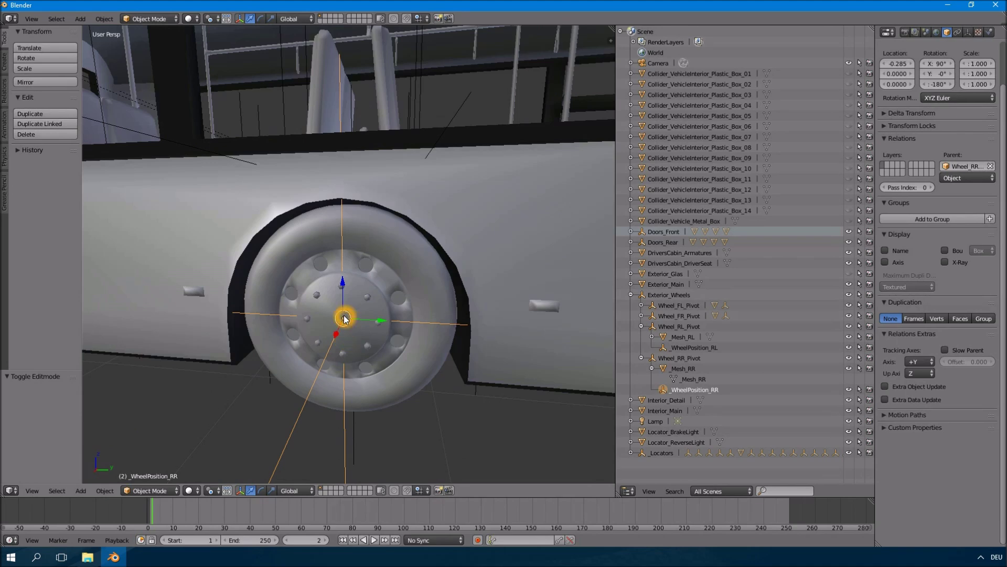
{"action": "middle_click_drag", "start_coordinate": [344, 313], "coordinate": [383, 304]}
{"action": "left_click", "coordinate": [508, 338]}
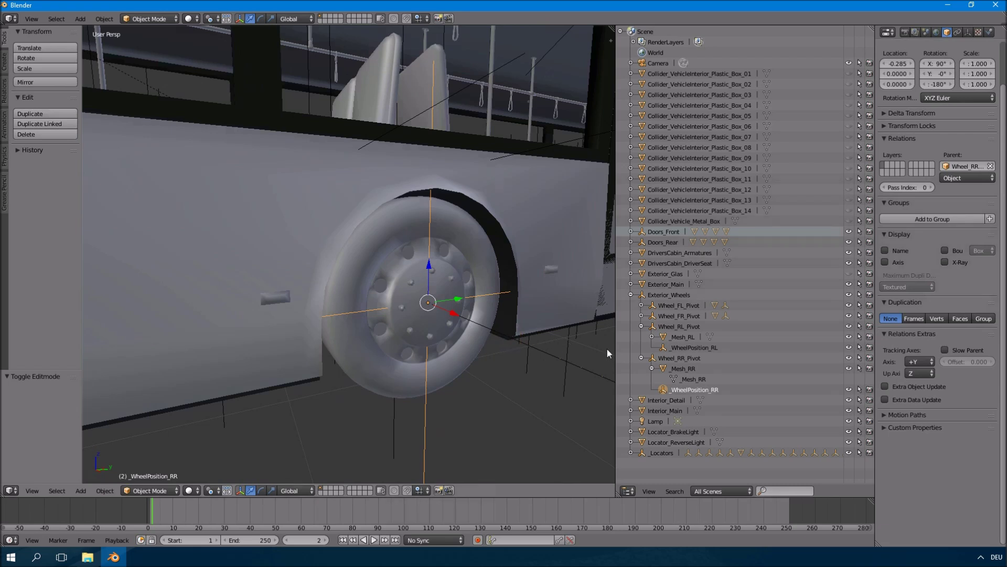
- Locate _WheelPosition_RR under Wheel_RR_Pivot and inspect up close where its origin sits on the wheel hub
{"action": "left_click", "coordinate": [631, 359]}
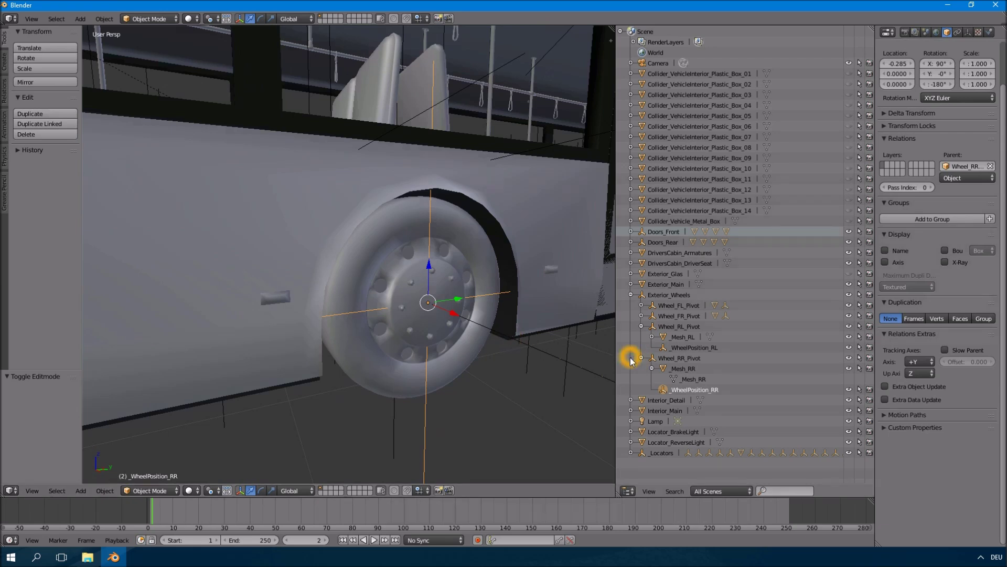
{"action": "left_click", "coordinate": [694, 389]}
{"action": "scroll", "coordinate": [494, 331], "scroll_direction": "up", "scroll_amount": 3}
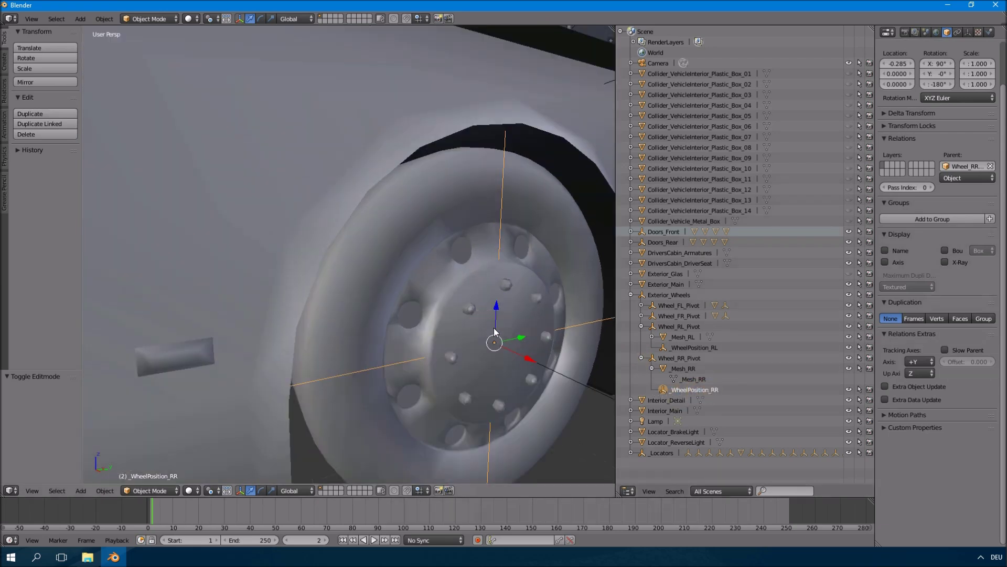
{"action": "left_click", "coordinate": [495, 339]}
{"action": "middle_click_drag", "start_coordinate": [478, 333], "coordinate": [557, 328]}
{"action": "left_click_drag", "start_coordinate": [552, 374], "coordinate": [565, 374]}
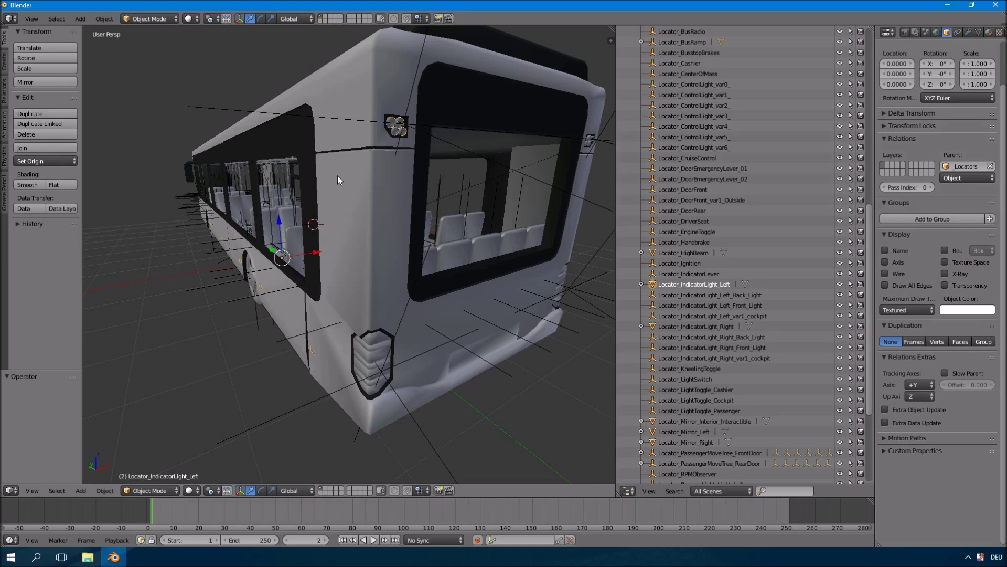
- Examine Locator_IndicatorLight_Left_Back_Light at the bus's upper rear lamp and Locator_IndicatorLight_Left_Front_Light at the front headlight
{"action": "left_click", "coordinate": [449, 272]}
{"action": "left_click", "coordinate": [698, 296]}
{"action": "left_click", "coordinate": [757, 295]}
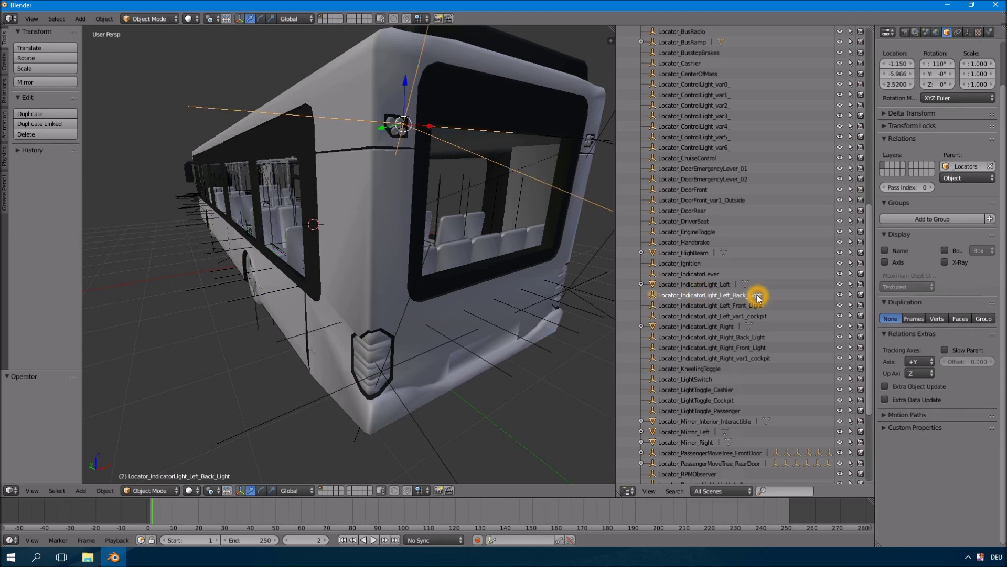
{"action": "left_click", "coordinate": [759, 295]}
{"action": "left_click", "coordinate": [759, 295]}
{"action": "scroll", "coordinate": [404, 231], "scroll_direction": "down", "scroll_amount": 5}
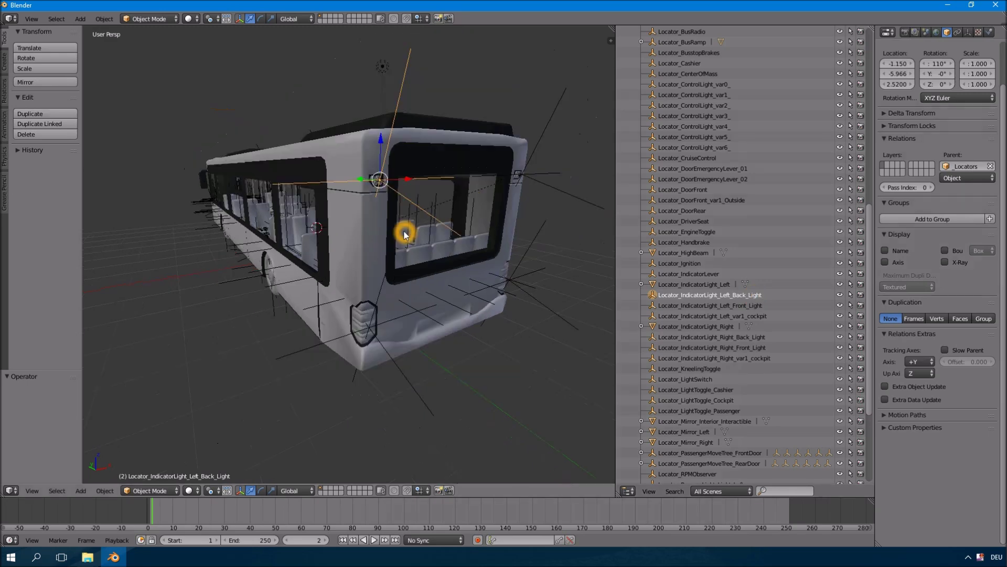
{"action": "middle_click_drag", "start_coordinate": [310, 205], "coordinate": [346, 294]}
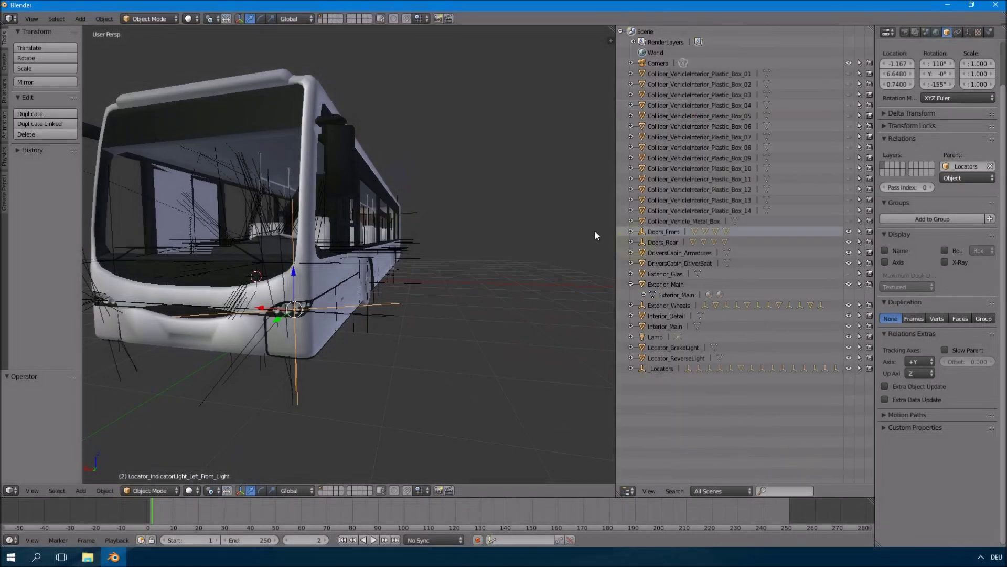
- Select the Exterior_Main mesh and examine the bus body from its side and rear
{"action": "middle_click_drag", "start_coordinate": [481, 199], "coordinate": [373, 219]}
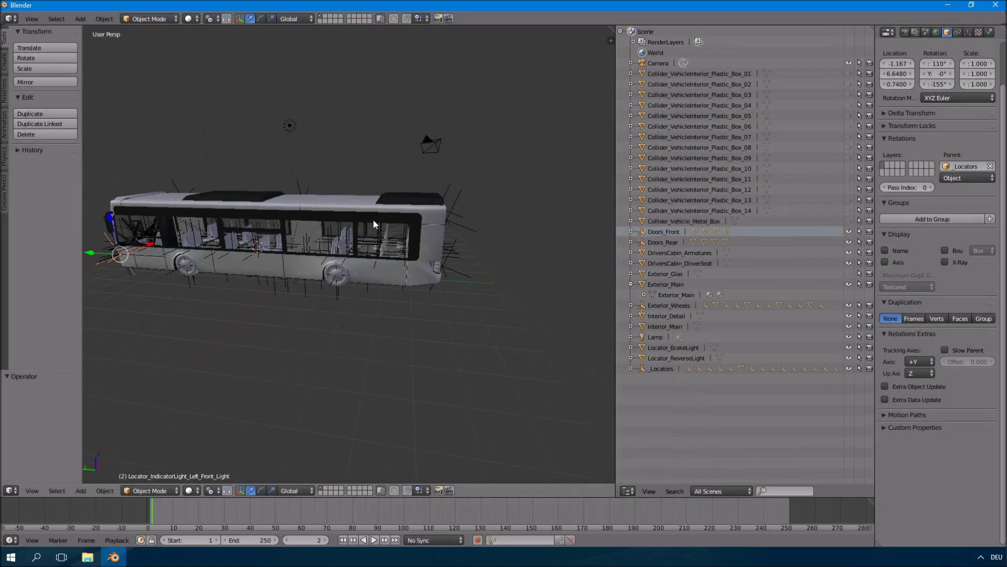
{"action": "left_click", "coordinate": [661, 285]}
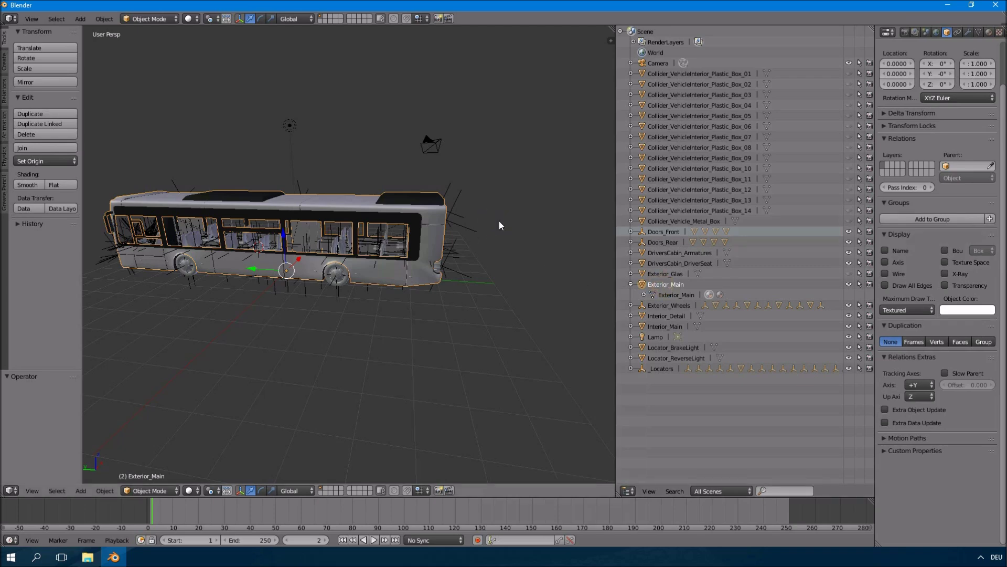
{"action": "middle_click_drag", "start_coordinate": [499, 221], "coordinate": [464, 212]}
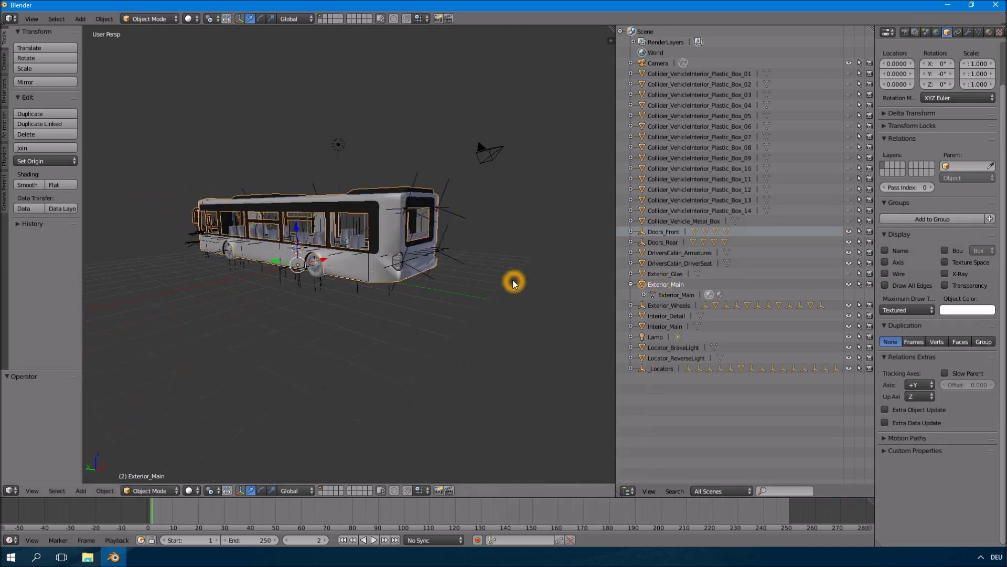
{"action": "scroll", "coordinate": [446, 236], "scroll_direction": "up", "scroll_amount": 4}
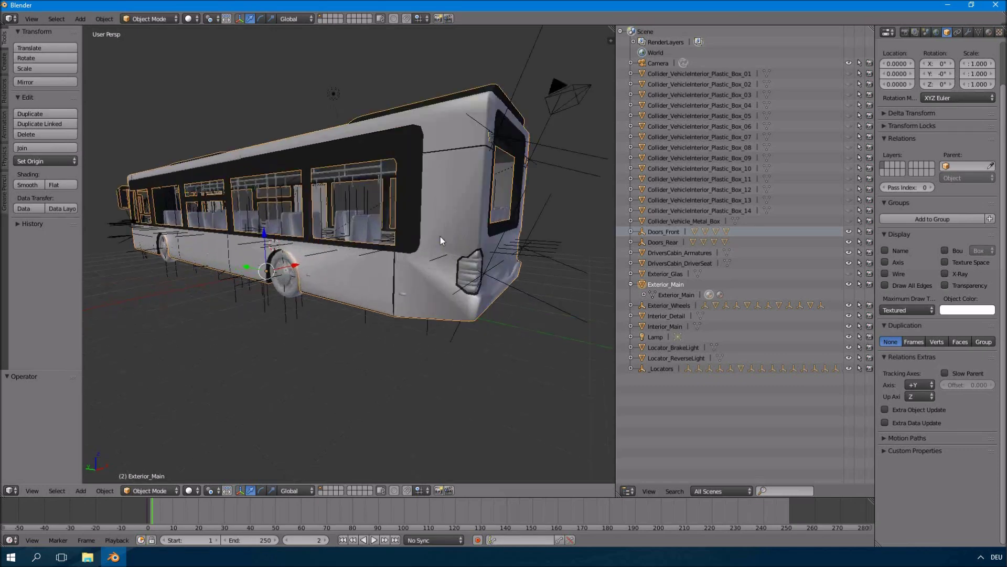